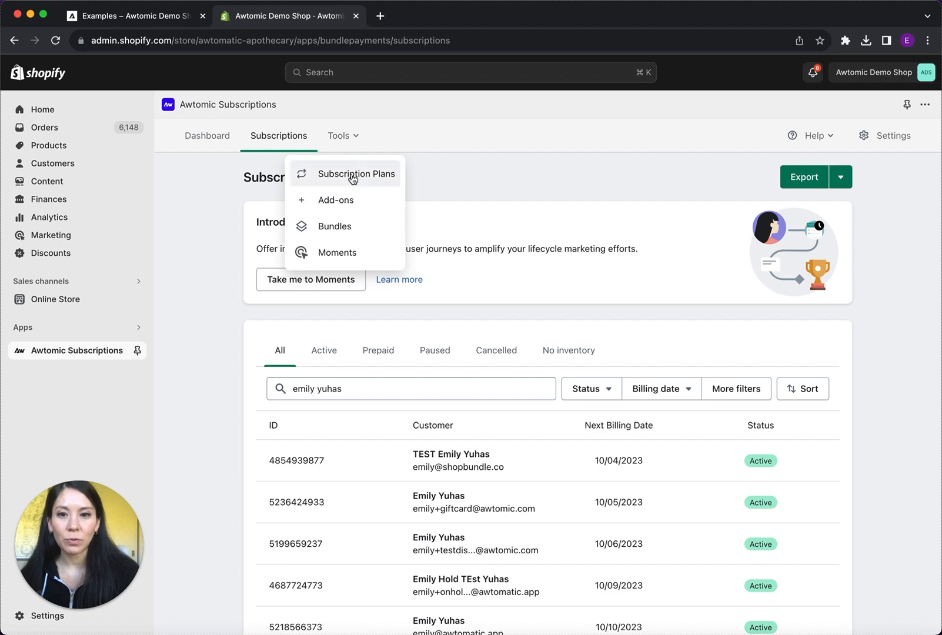
- Create a new bundle in the bundles tool and name it "Tutorial Build-a-box"
left_click(343, 226)
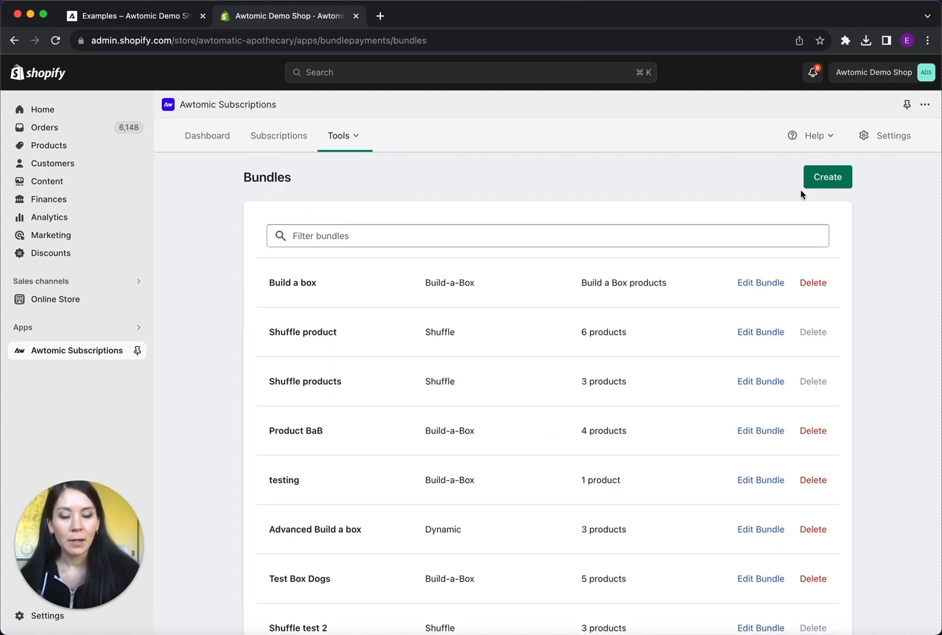
left_click(825, 177)
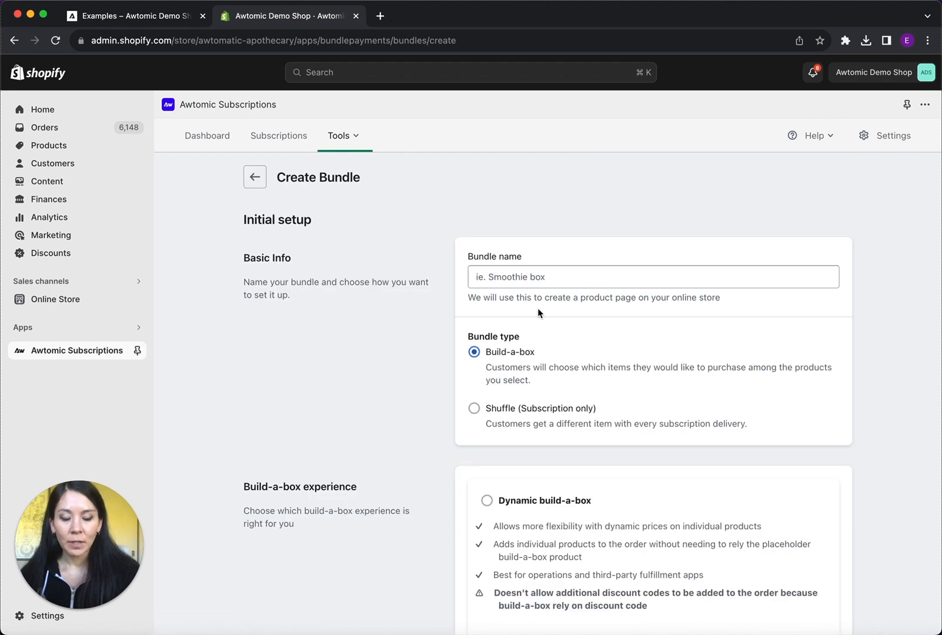
left_click(532, 277)
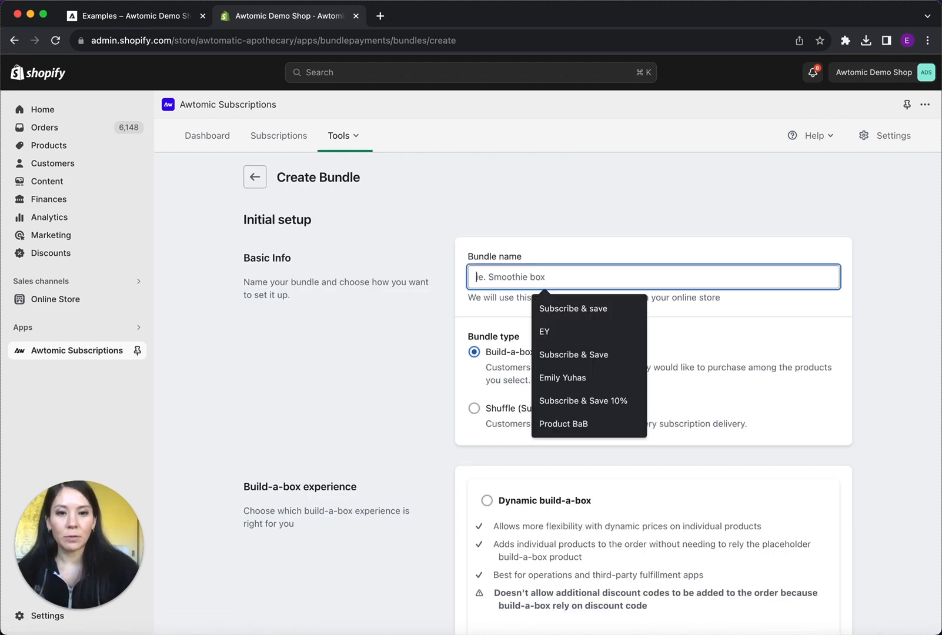
type("Tutorial Build-a-")
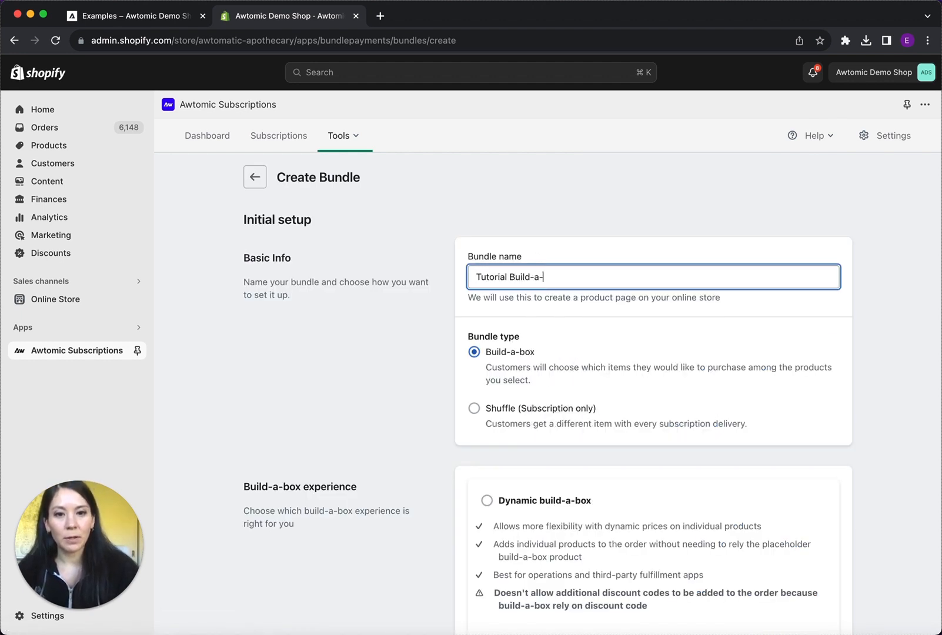
type("box")
- Examine the Dynamic and Classic build-a-box experience options and the choice between offering individual products or collections
scroll(536, 370, "down", 4)
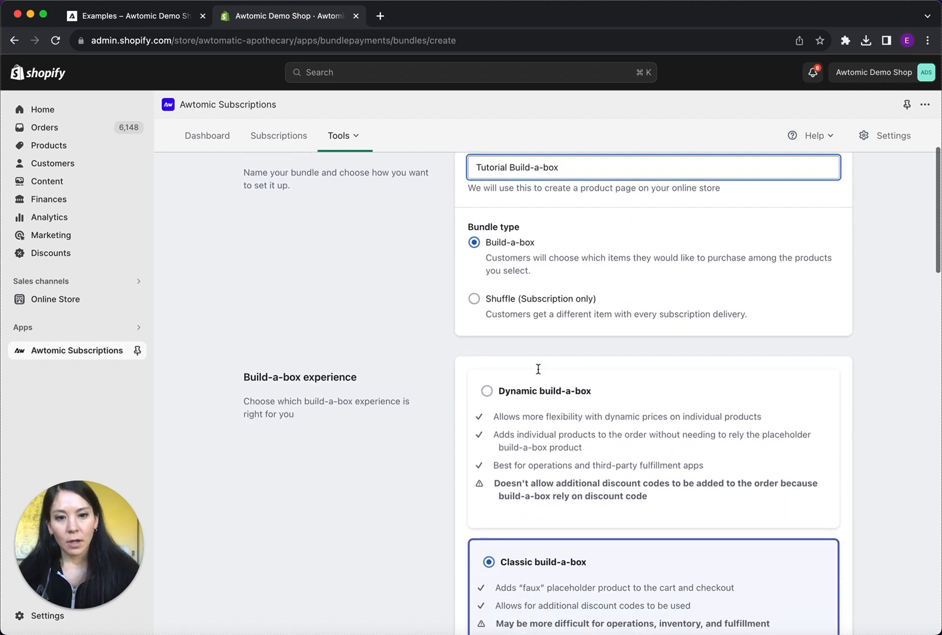
scroll(538, 369, "down", 4)
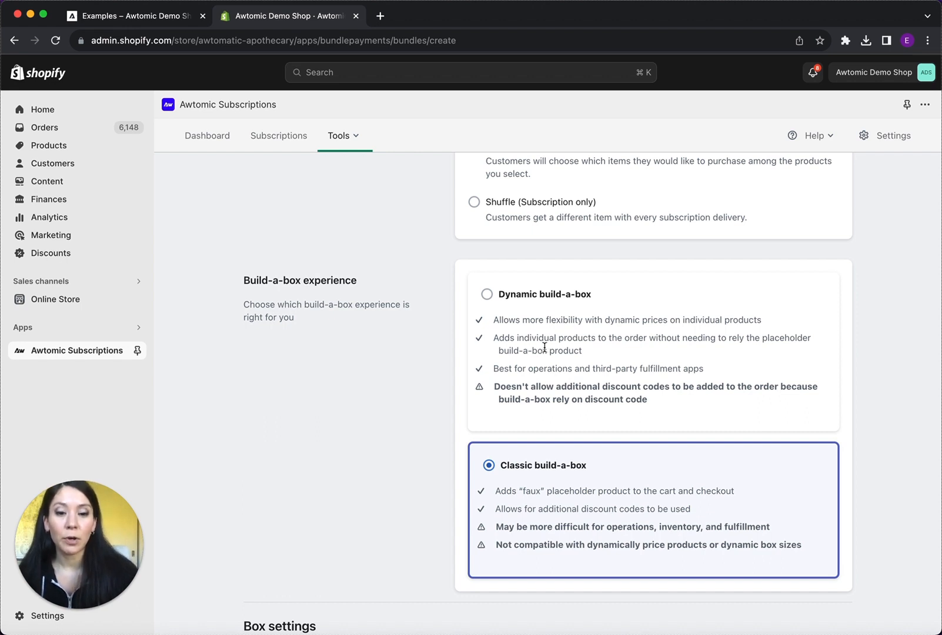
scroll(551, 438, "down", 2)
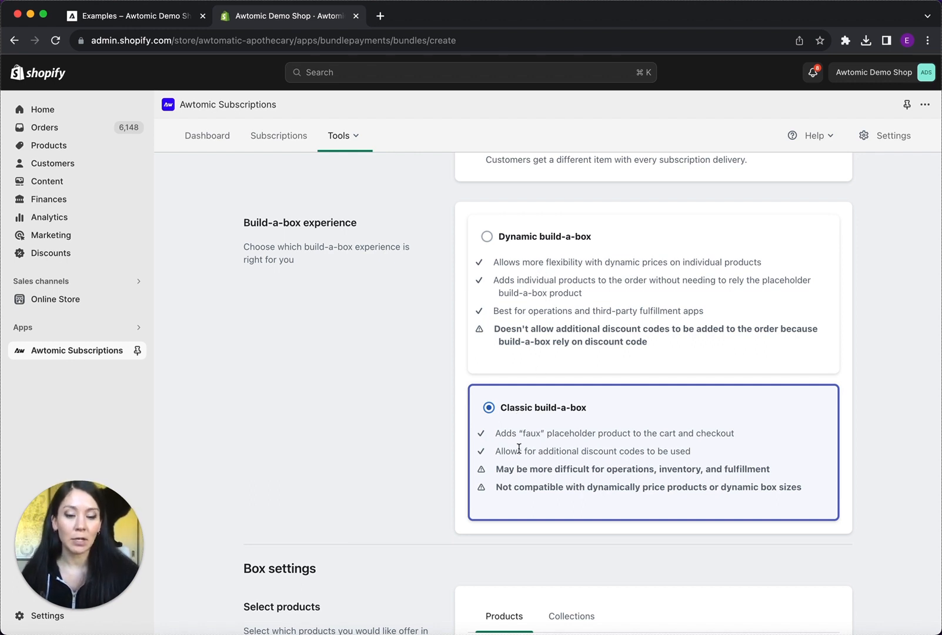
scroll(519, 449, "down", 2)
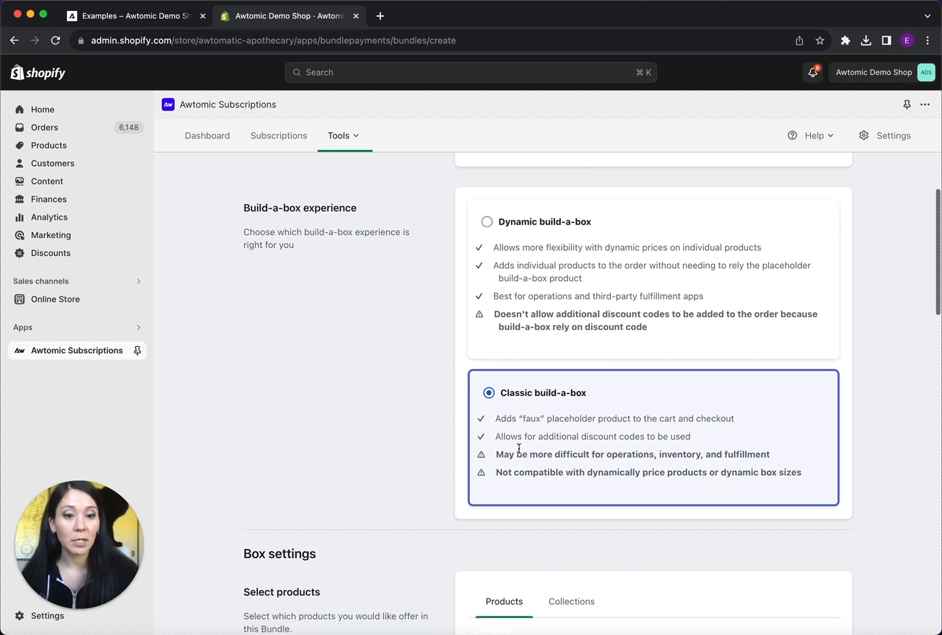
scroll(519, 448, "down", 1)
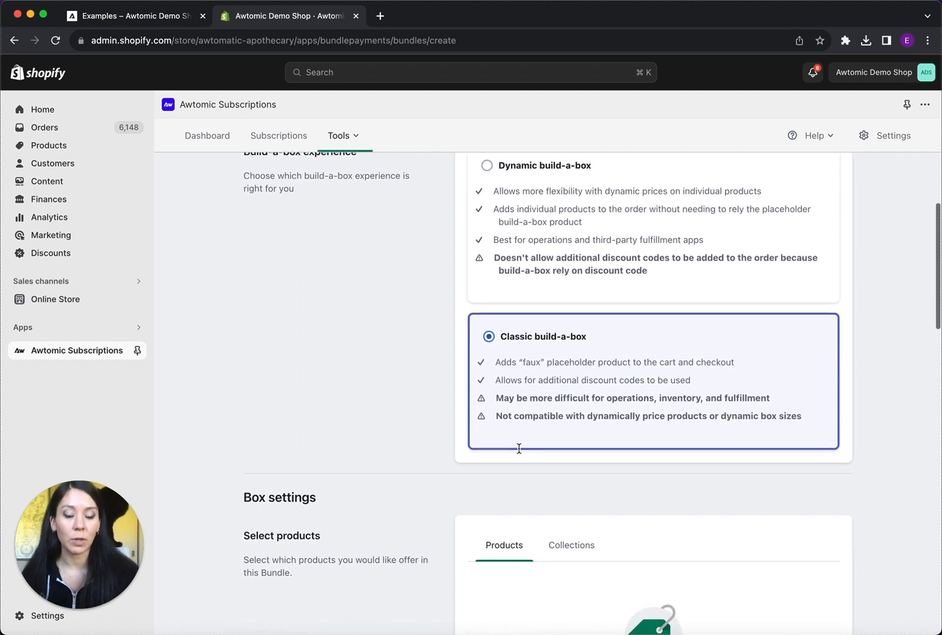
scroll(519, 449, "down", 2)
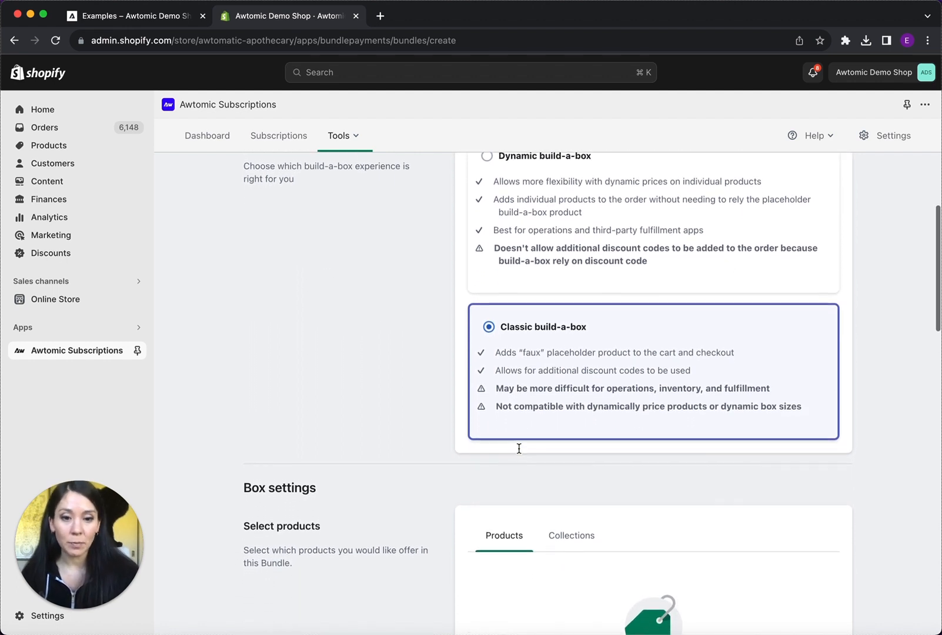
scroll(519, 448, "down", 3)
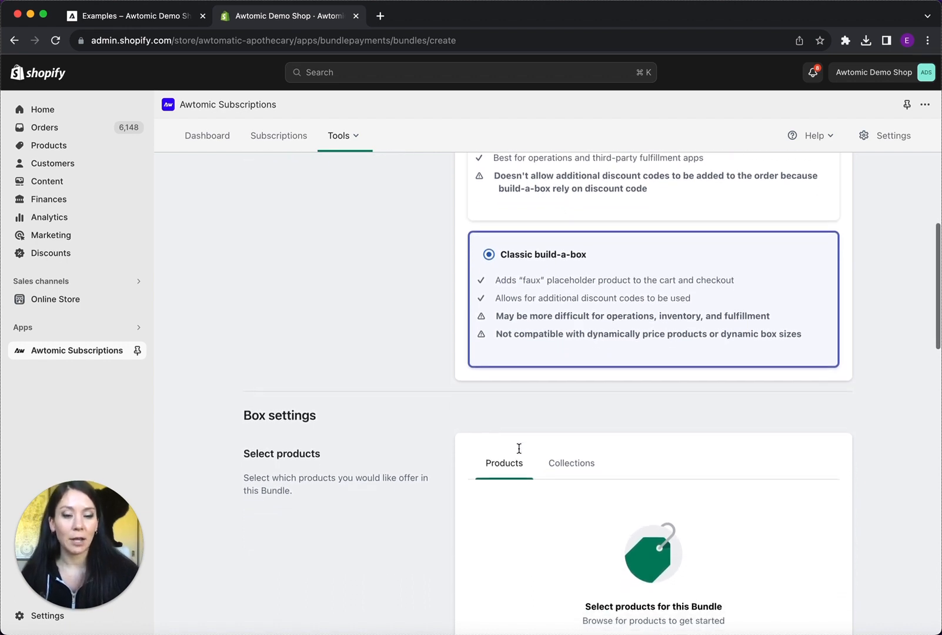
scroll(519, 449, "down", 4)
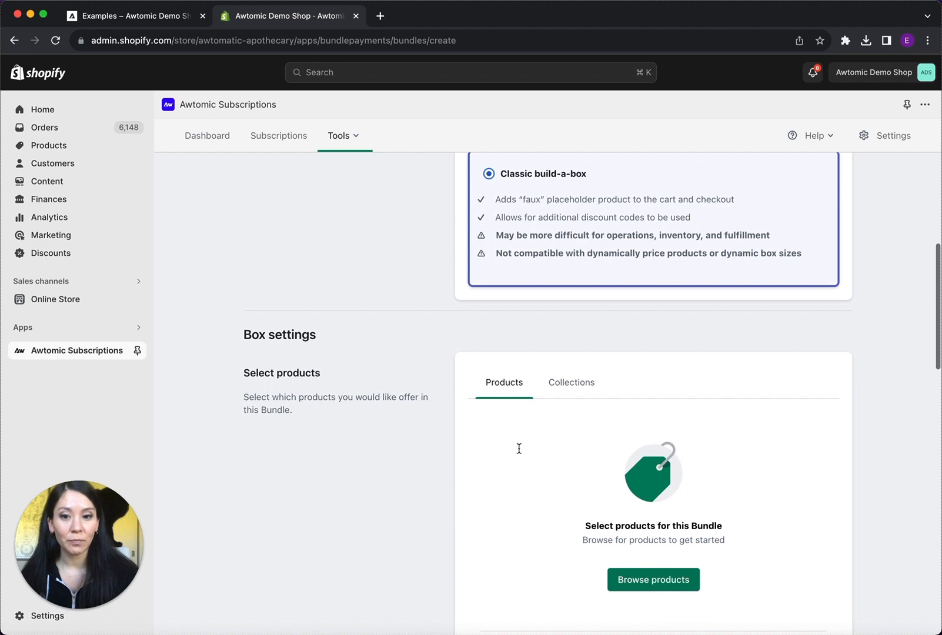
scroll(519, 449, "down", 7)
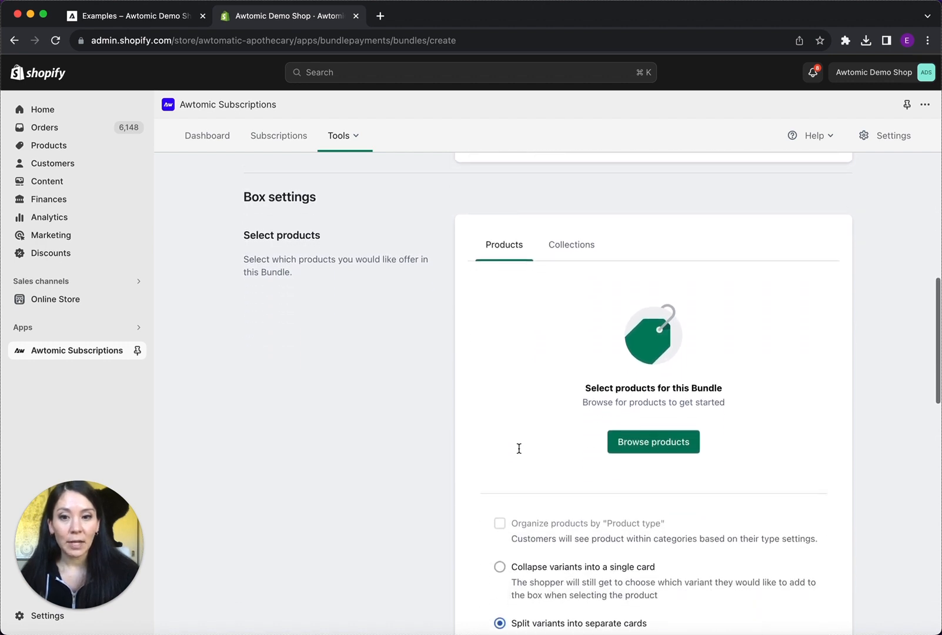
scroll(518, 449, "down", 2)
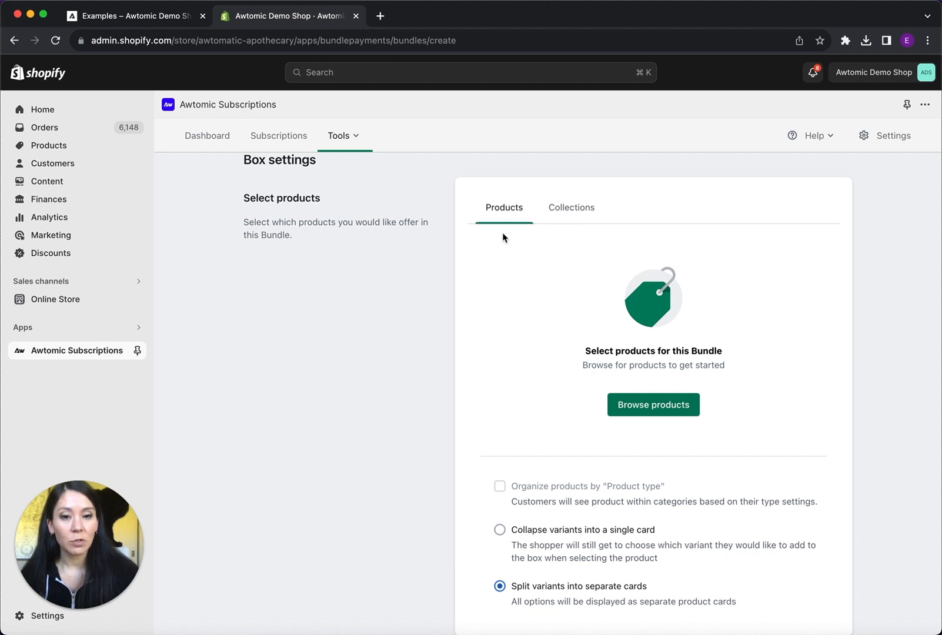
left_click(565, 213)
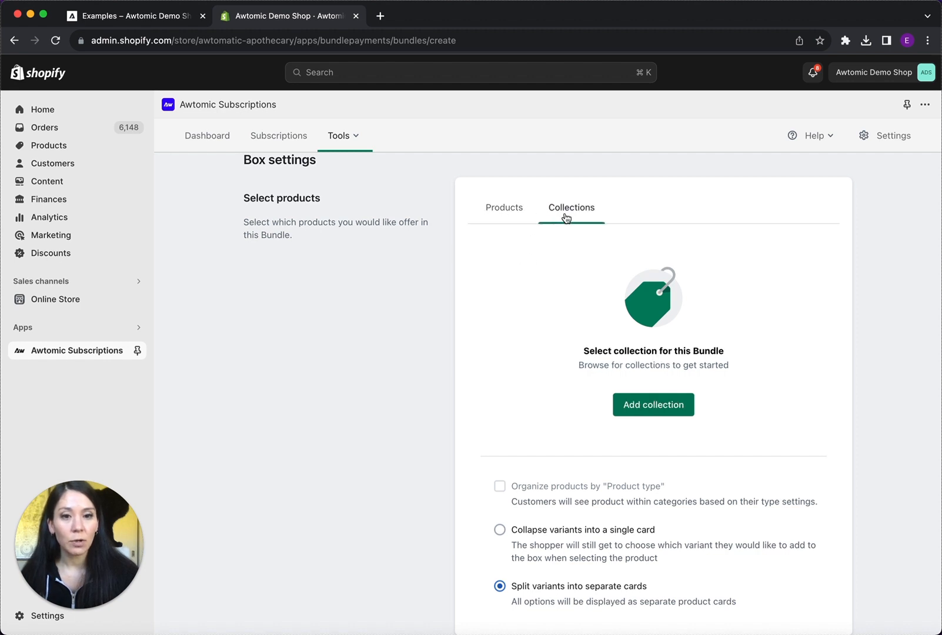
left_click(499, 217)
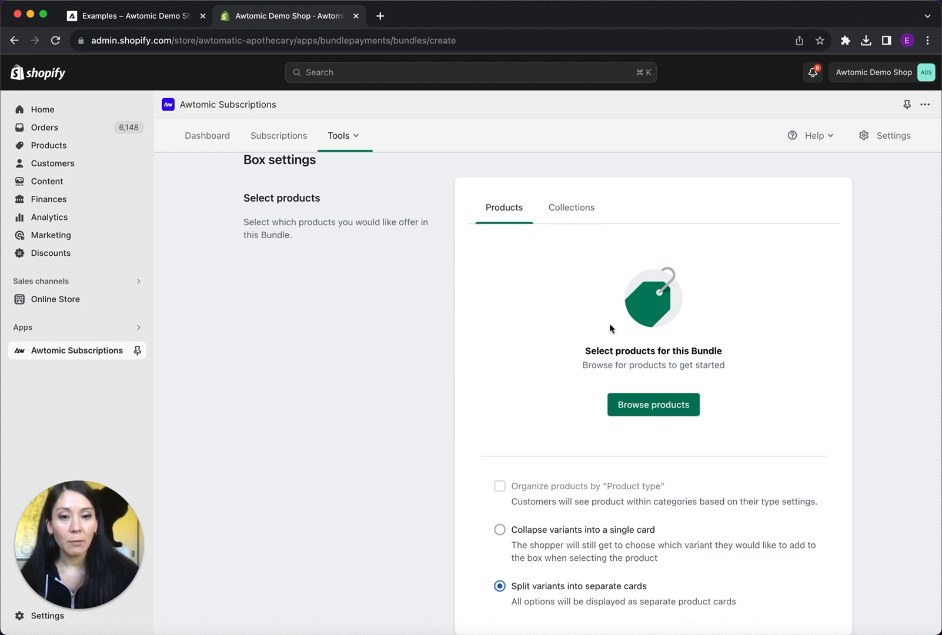
- Browse the store's products for the bundle and select Caribbean Pineapple and Citrus Craze
left_click(654, 406)
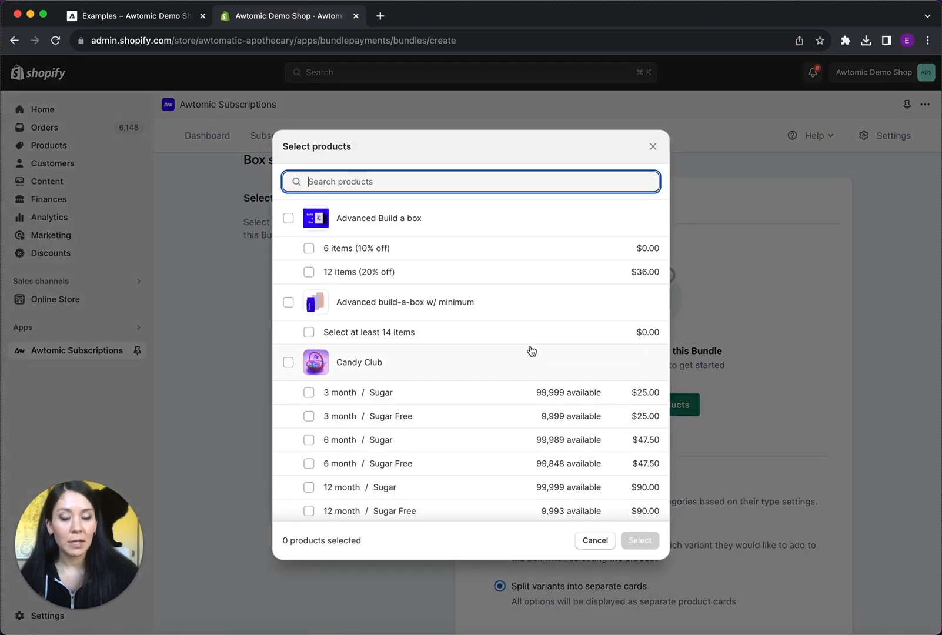
scroll(391, 331, "down", 15)
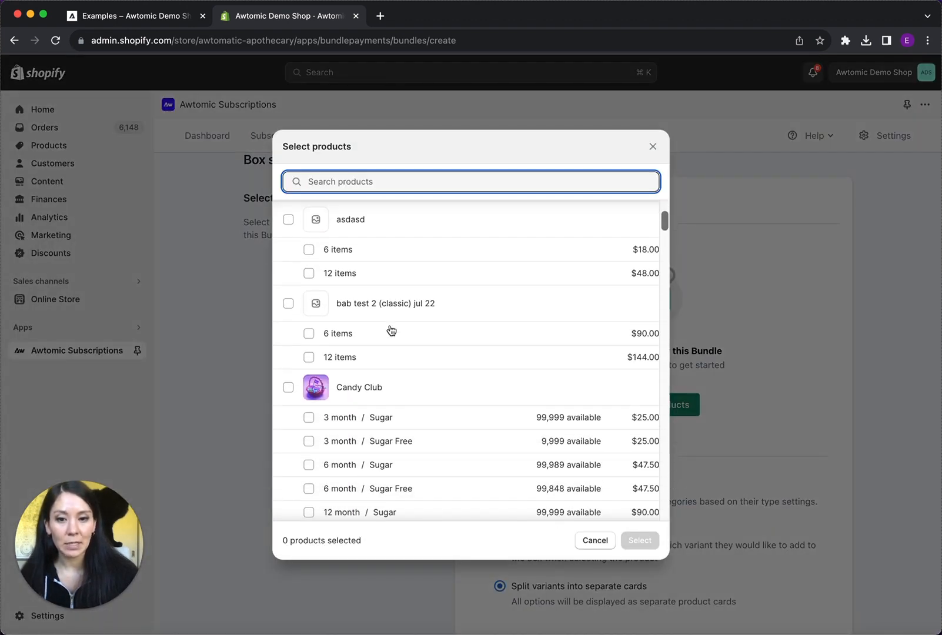
scroll(391, 330, "down", 1)
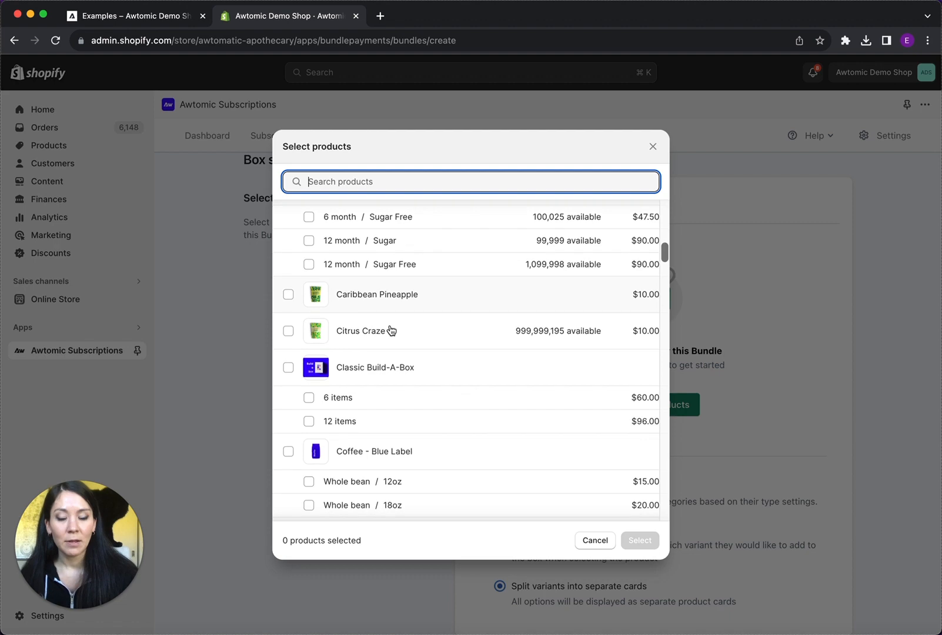
left_click(288, 294)
left_click(288, 331)
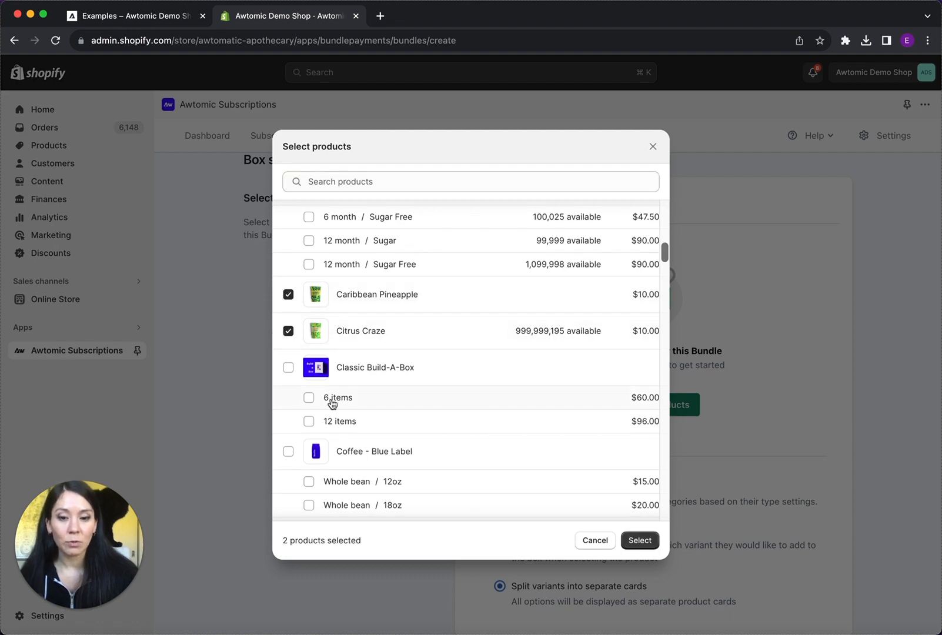
- Add Kiwi Camino, Mango Bliss and Grape Elixir to the product selection
scroll(330, 401, "down", 12)
scroll(331, 404, "down", 12)
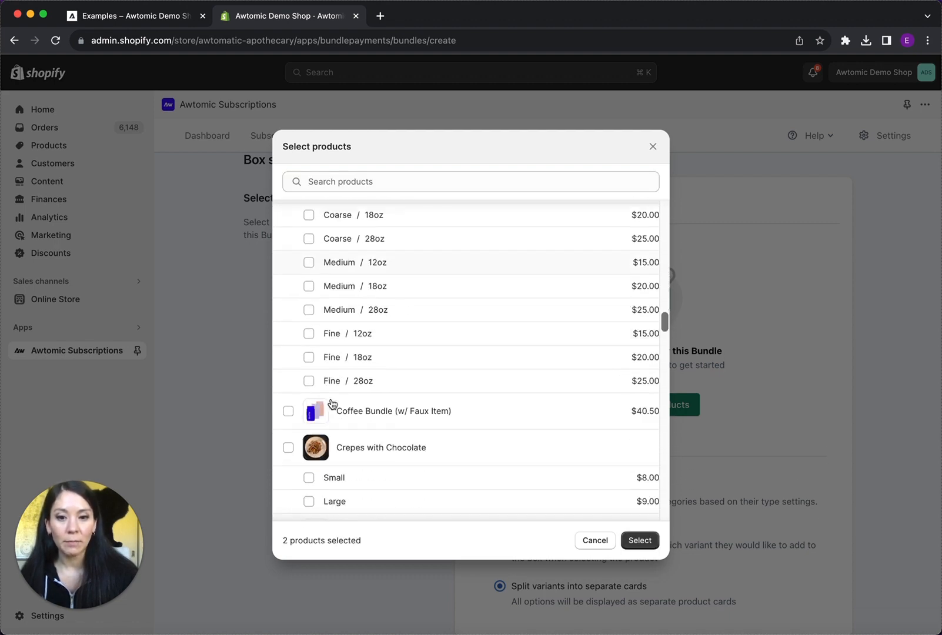
scroll(331, 403, "down", 15)
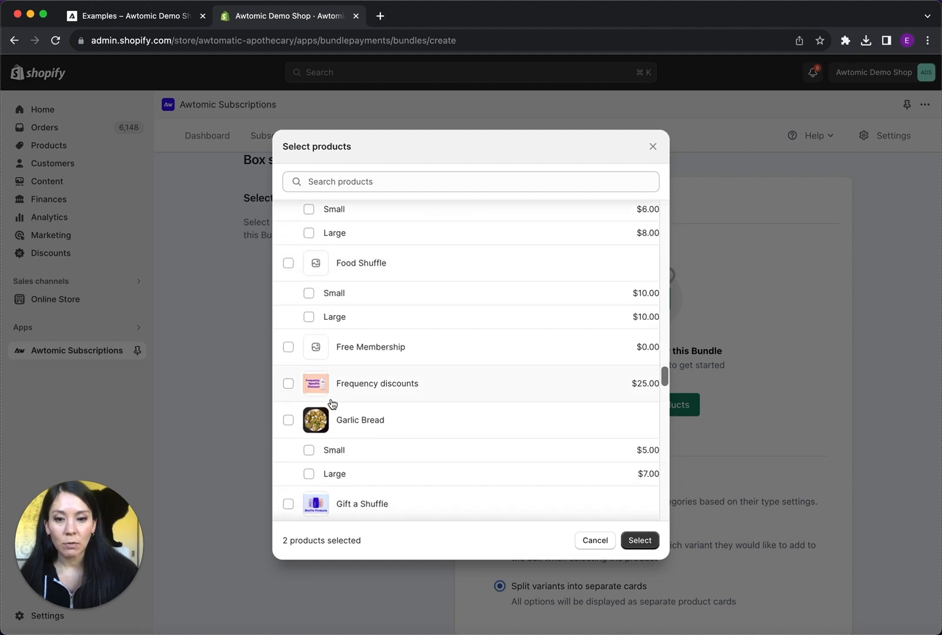
scroll(331, 404, "down", 5)
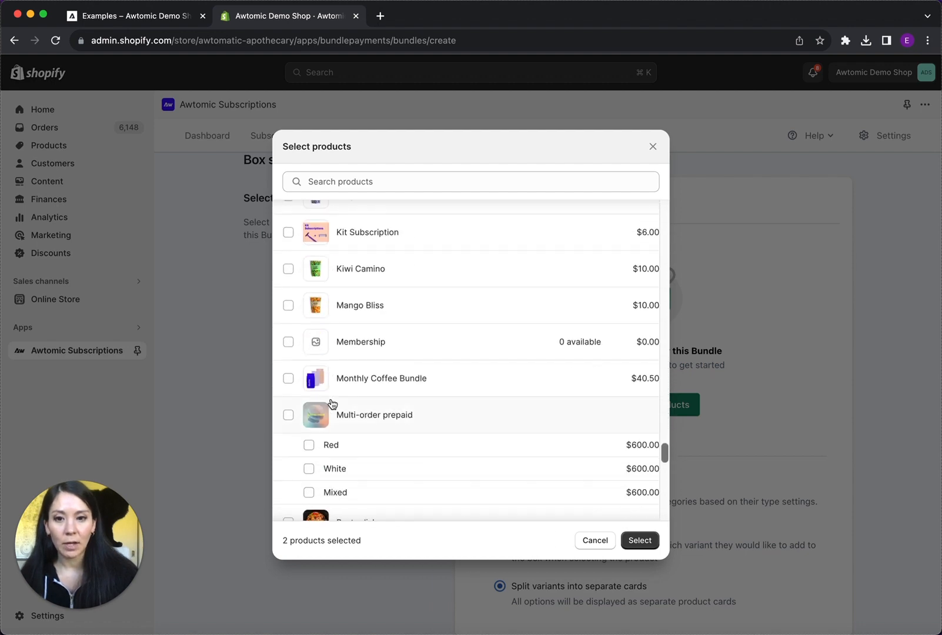
left_click(288, 269)
left_click(289, 306)
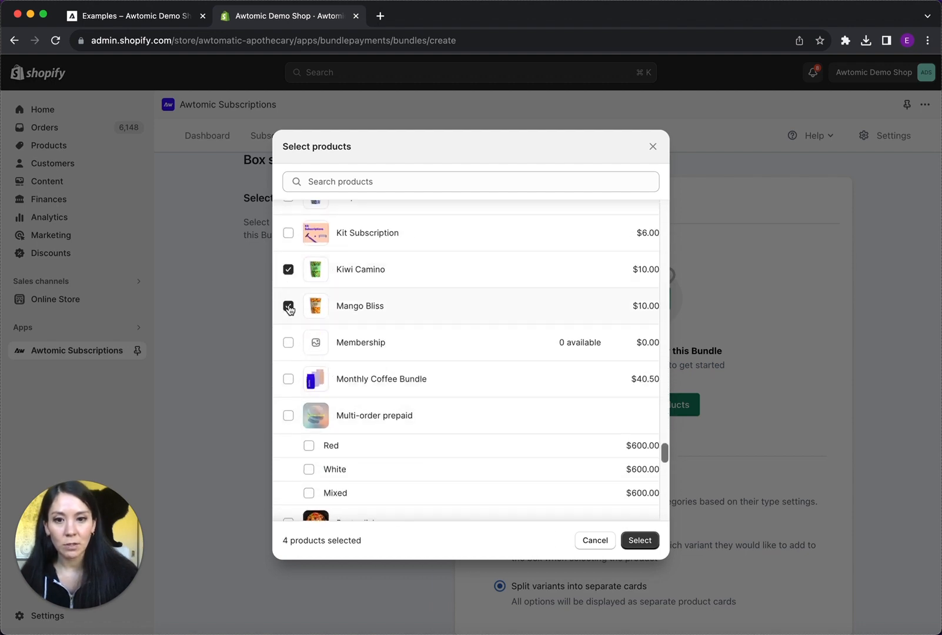
scroll(288, 309, "up", 4)
left_click(288, 309)
- Include Pumpkin Spice and Raspberry Bliss in the product selection
scroll(307, 406, "down", 15)
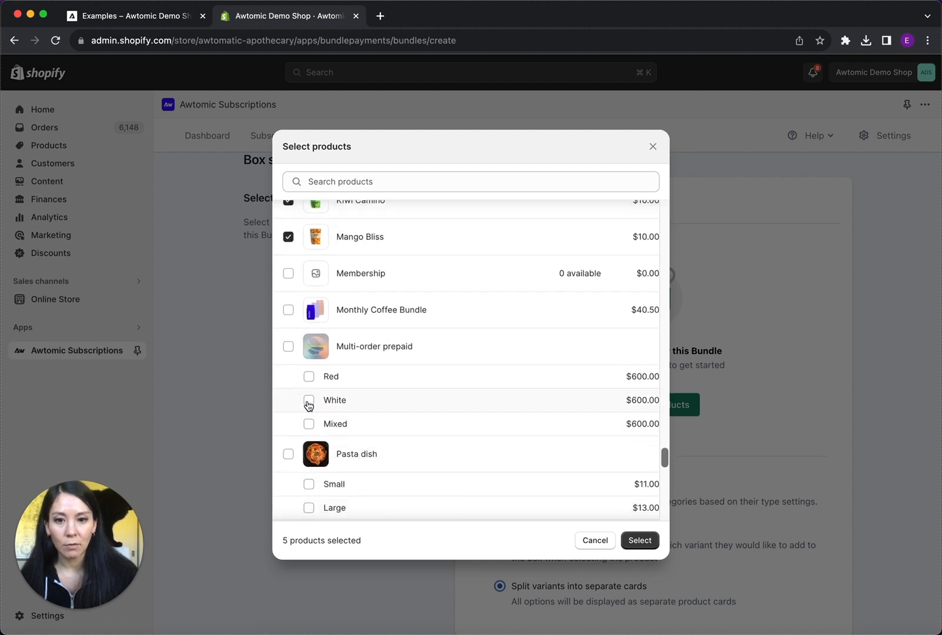
scroll(308, 406, "down", 4)
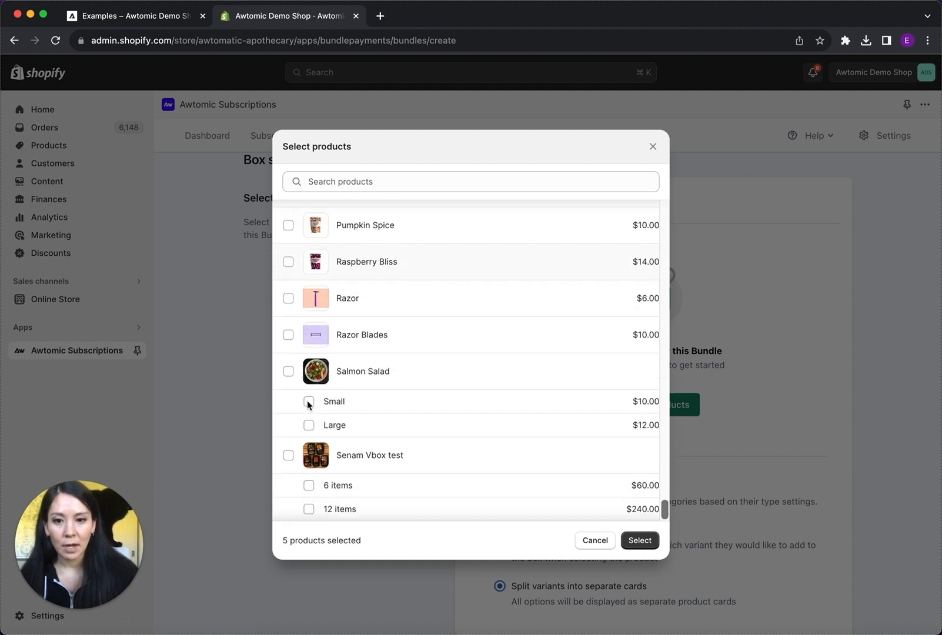
left_click(288, 226)
left_click(288, 262)
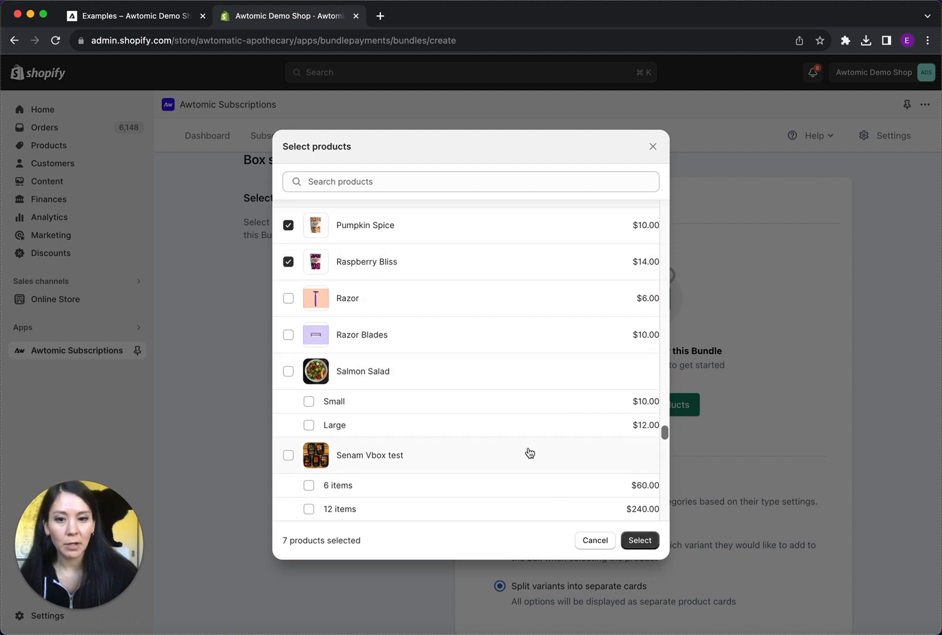
scroll(529, 453, "up", 1)
scroll(528, 452, "down", 2)
left_click(309, 391)
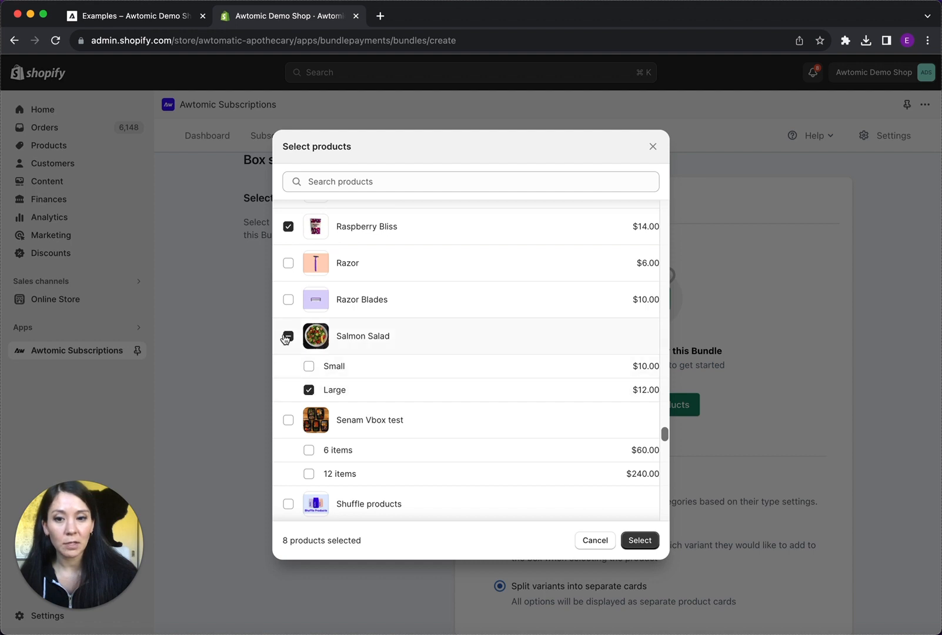
left_click(288, 336)
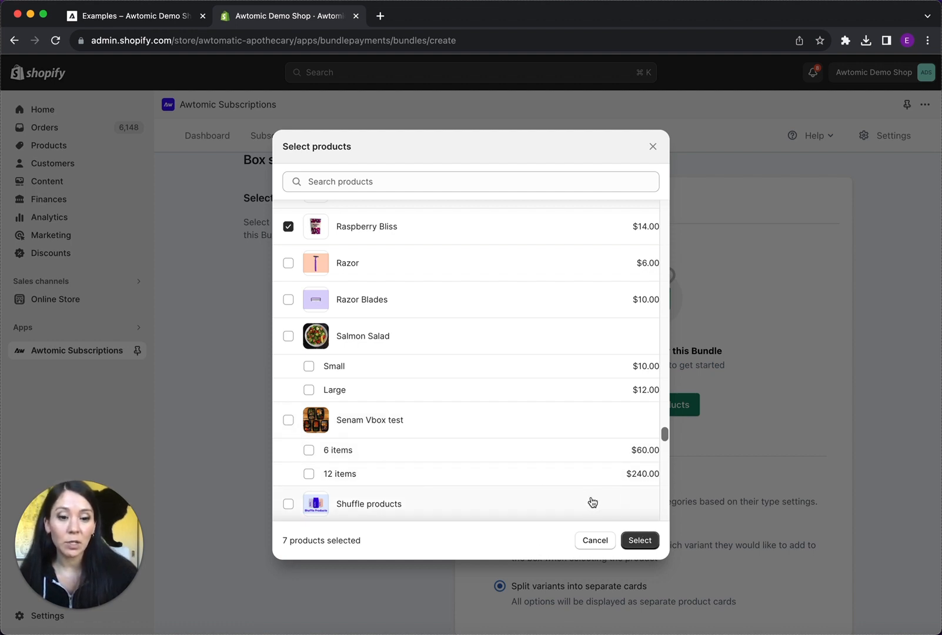
- Add the selected products to the bundle and reorder them so Grape Elixir and Kiwi Camino come before Citrus Craze
left_click(640, 540)
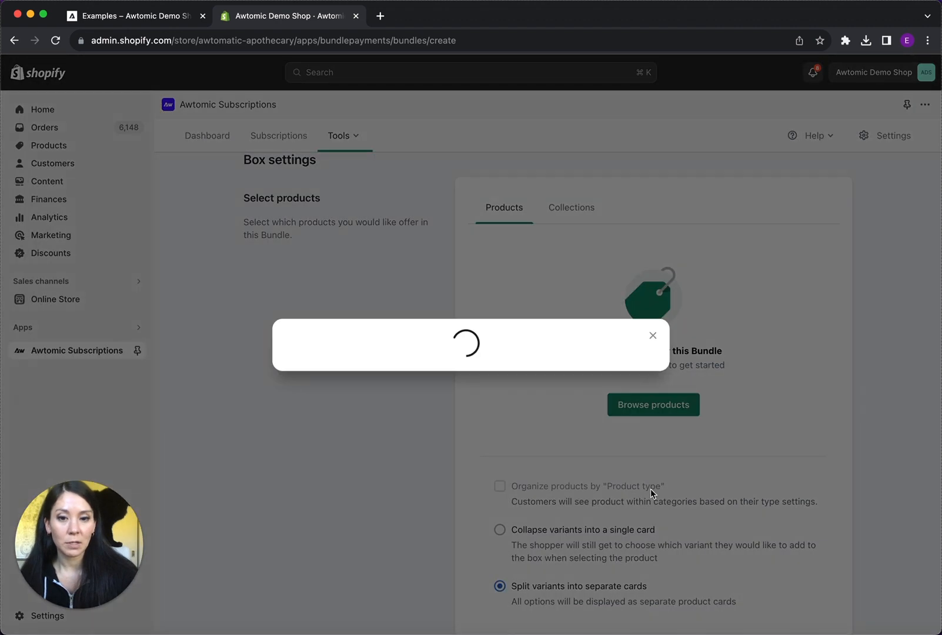
scroll(591, 515, "down", 3)
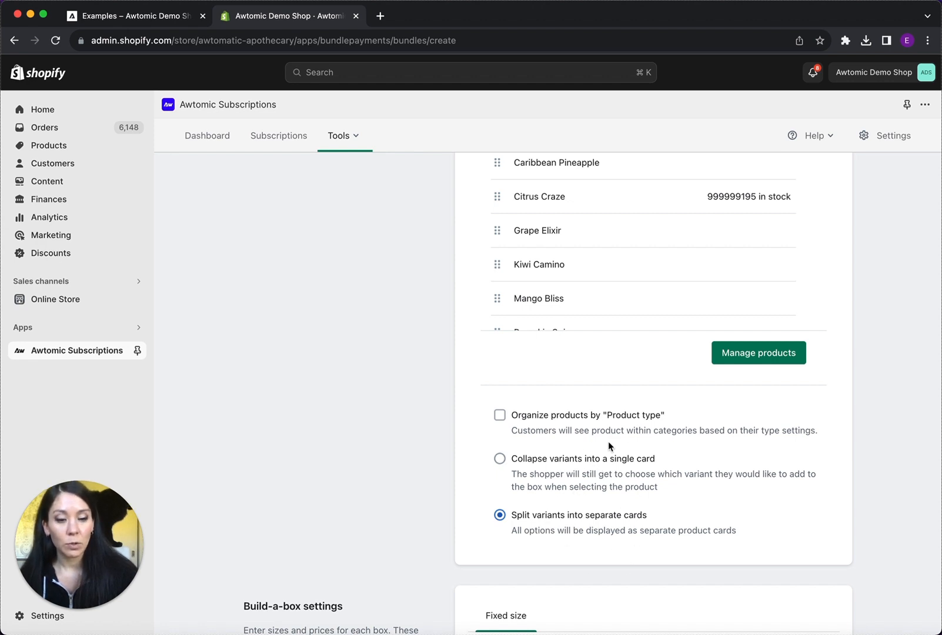
scroll(604, 471, "up", 3)
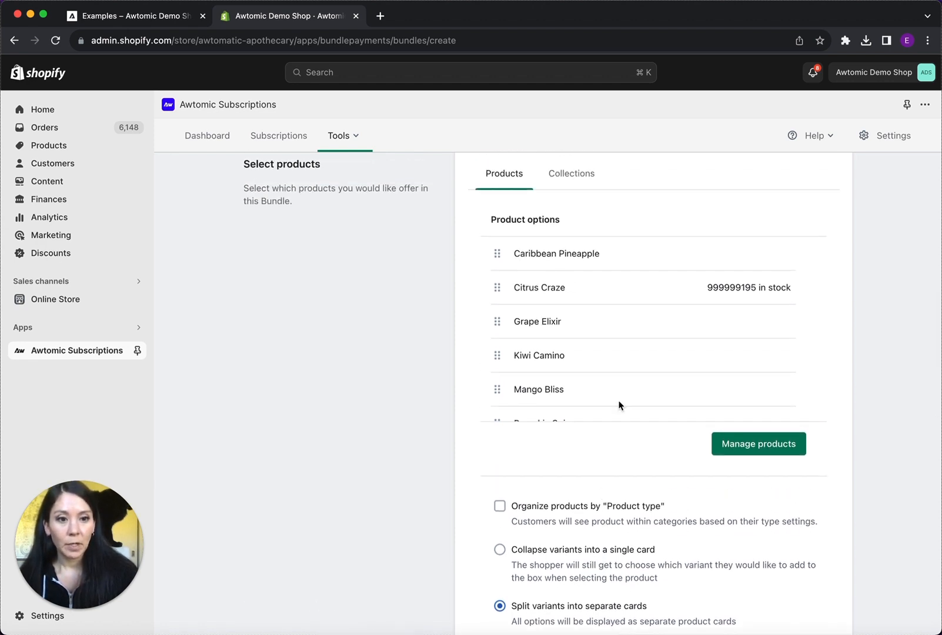
scroll(635, 362, "up", 1)
scroll(635, 362, "down", 1)
scroll(634, 362, "down", 1)
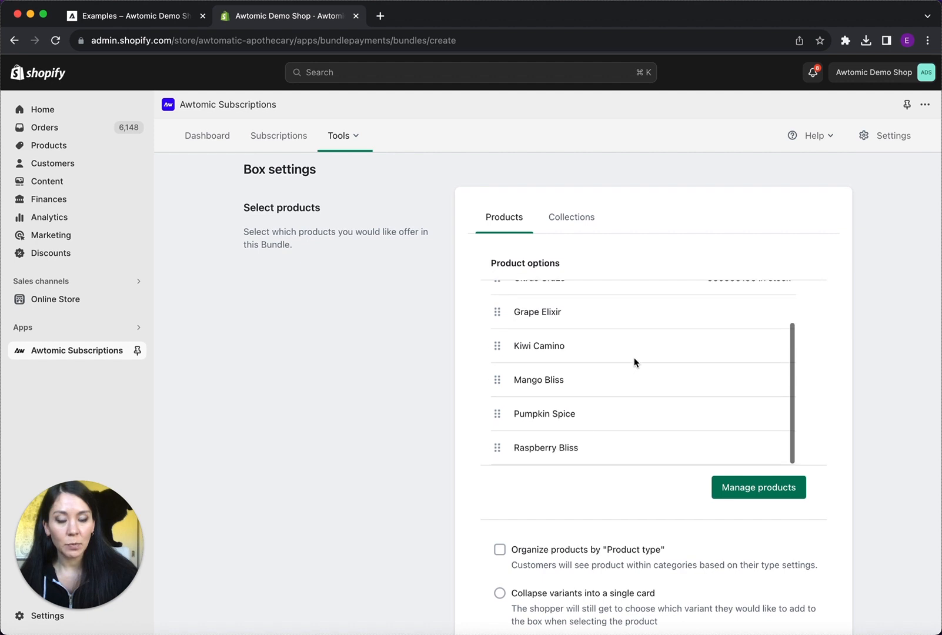
scroll(634, 362, "up", 2)
left_click_drag(497, 366, 498, 333)
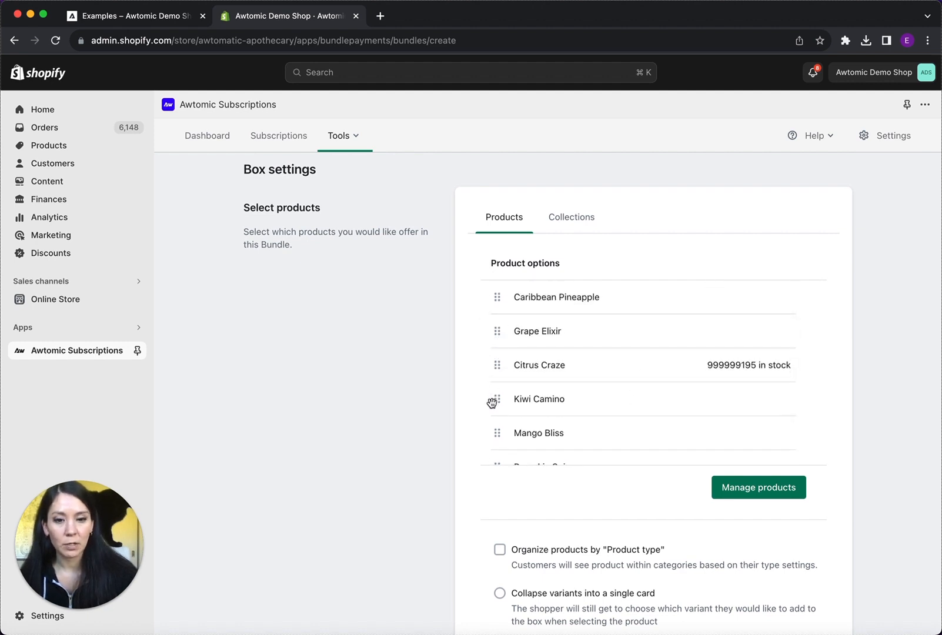
left_click_drag(497, 399, 500, 364)
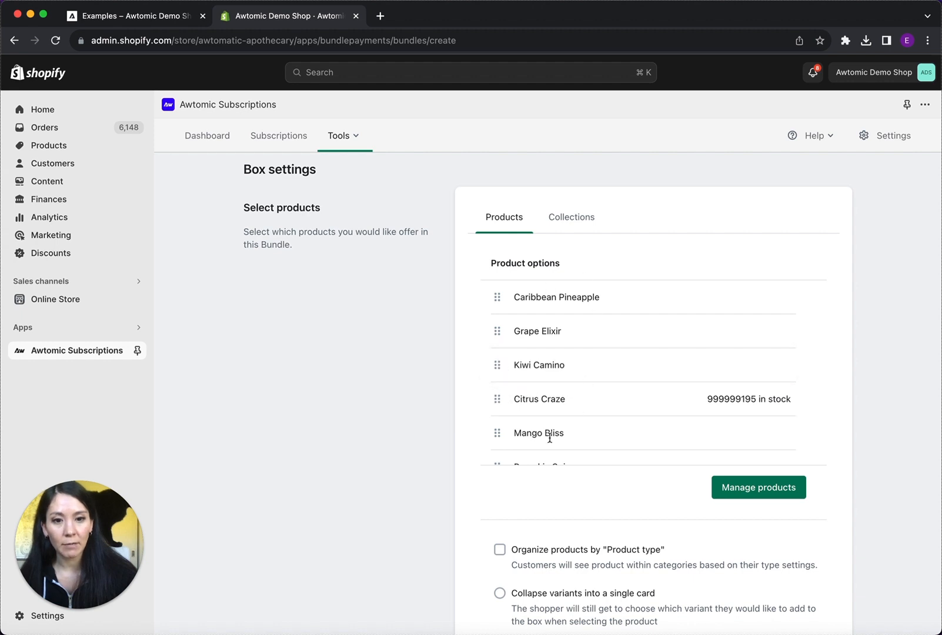
scroll(544, 485, "down", 3)
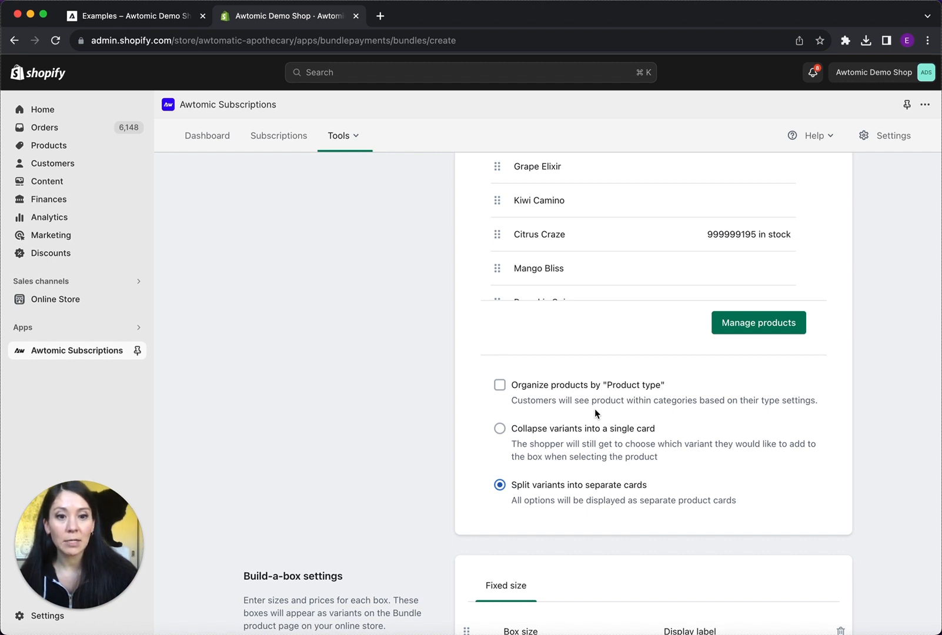
scroll(633, 393, "up", 1)
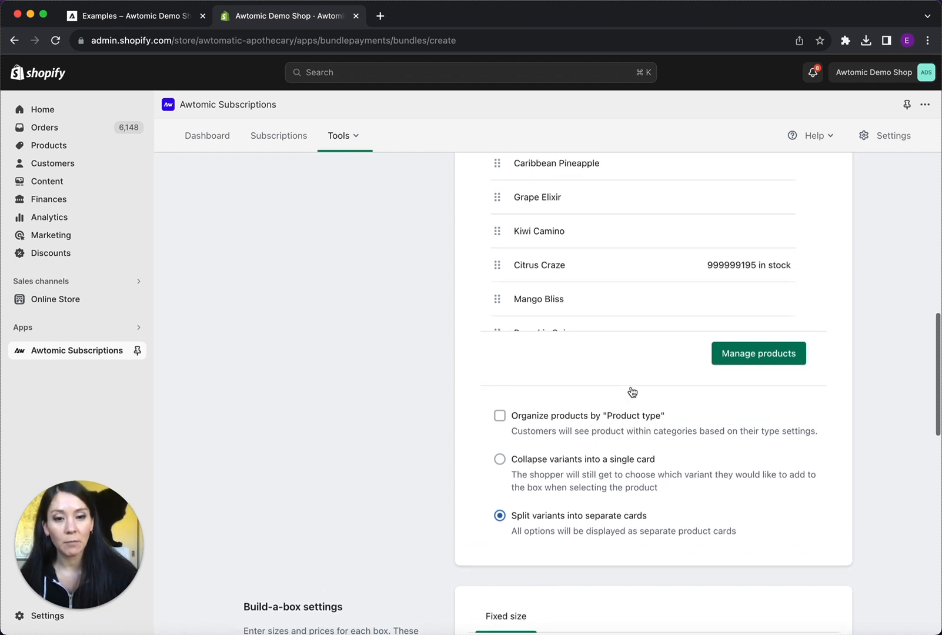
scroll(632, 392, "up", 1)
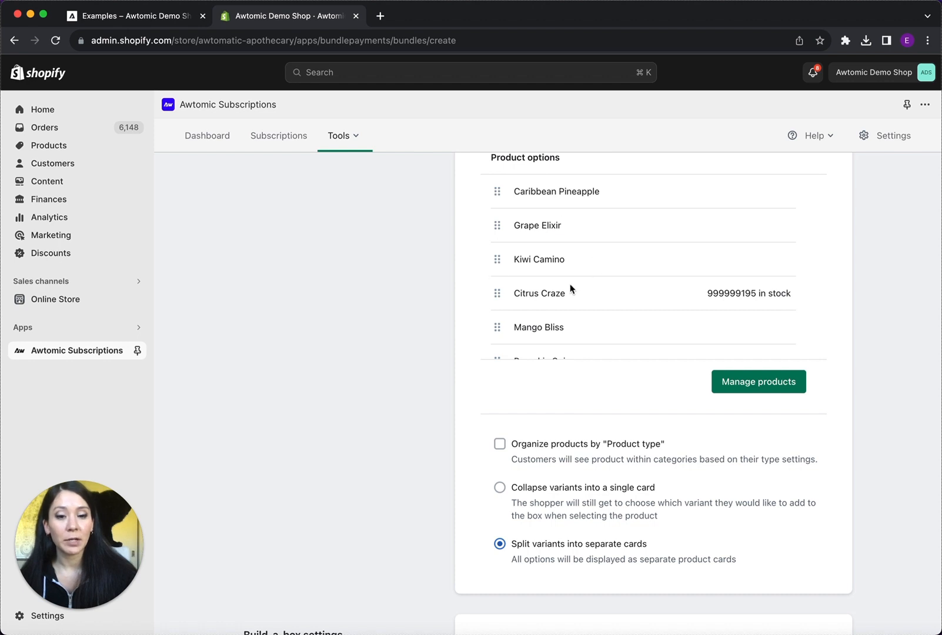
left_click(552, 446)
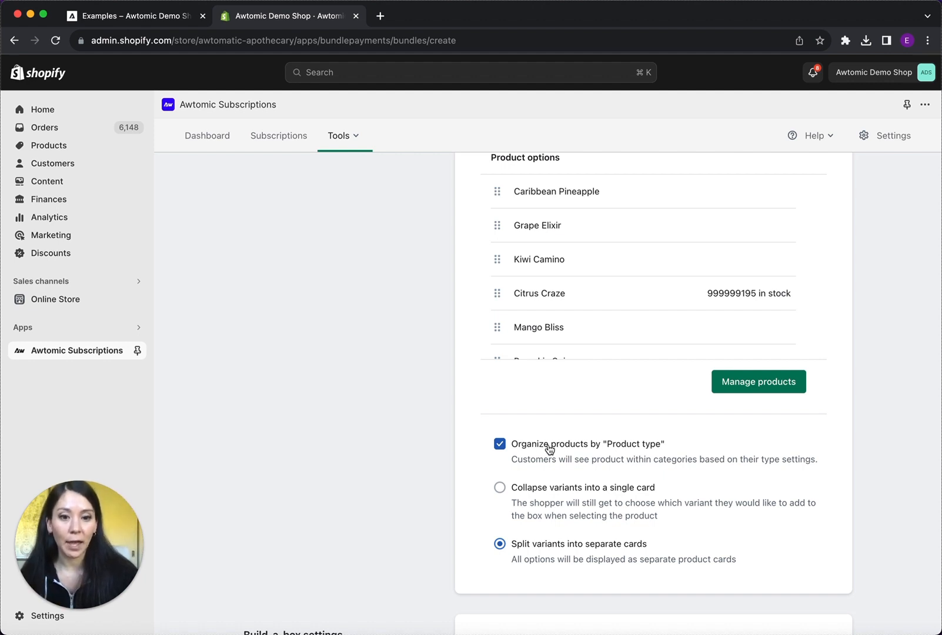
left_click(549, 448)
- Set the first fixed box size to 3 and change its display label to "3 items"
scroll(547, 552, "down", 3)
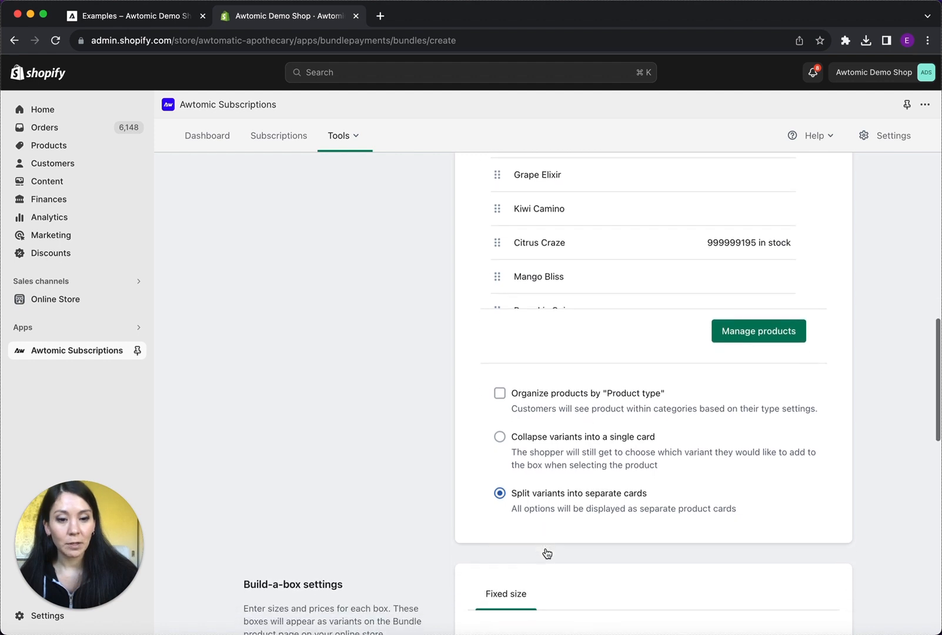
scroll(547, 553, "down", 5)
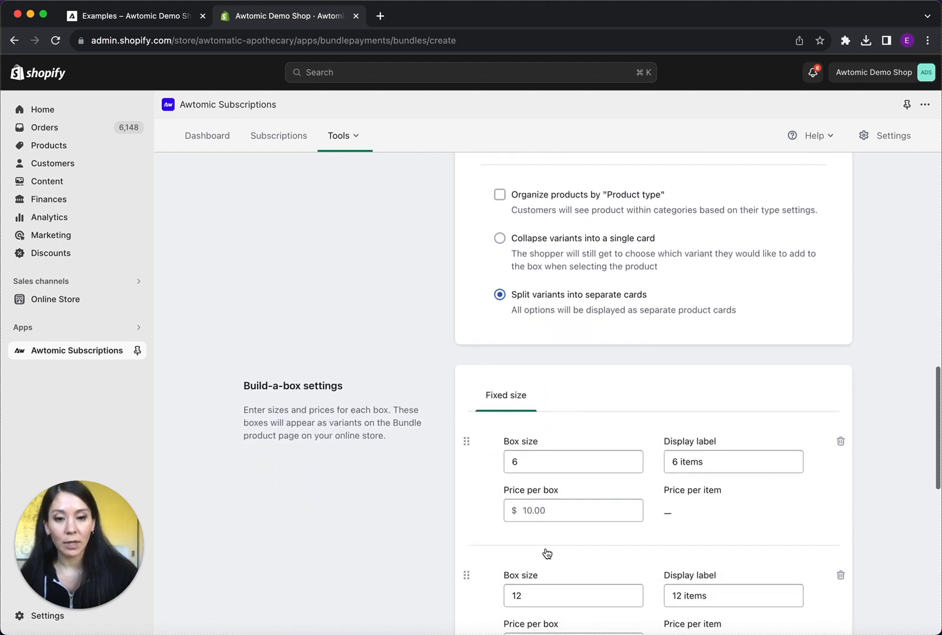
scroll(547, 553, "down", 3)
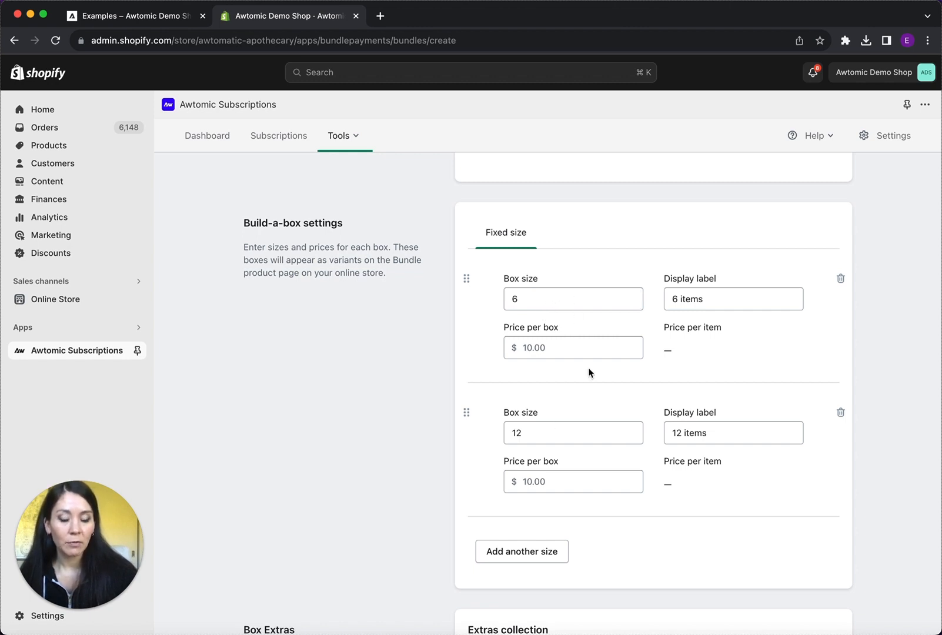
left_click(506, 301)
key("BackSpace")
type("3")
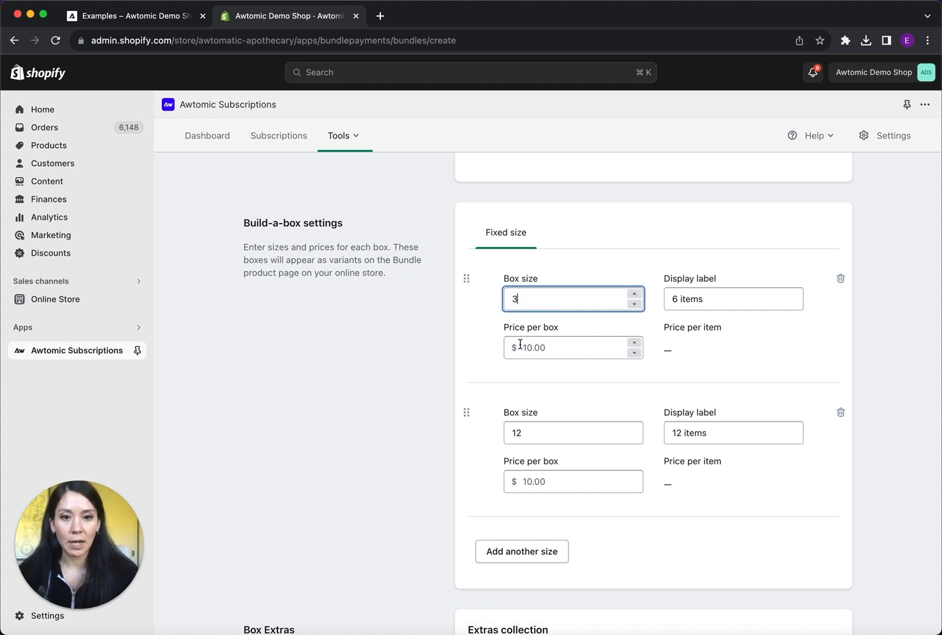
left_click(676, 299)
key("BackSpace")
type("3")
- Set the second fixed box size to 5 and change its display label to "5 items"
left_click_drag(538, 433, 478, 438)
type("5")
left_click_drag(684, 439, 665, 438)
type("5")
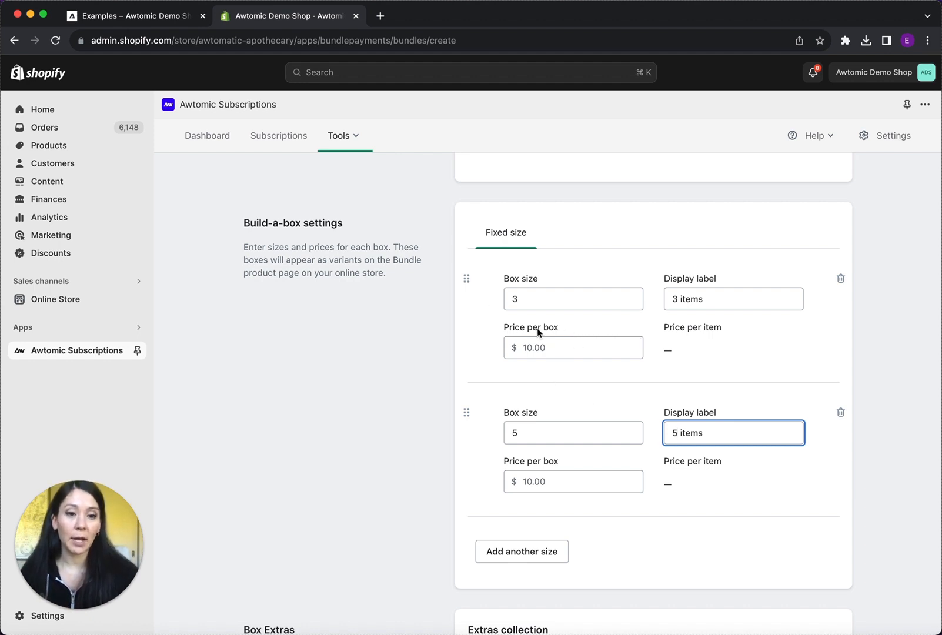
- Set the price per box to $15 for the 3-item box and $25 for the 5-item box
left_click(538, 347)
key("super+a")
type("15")
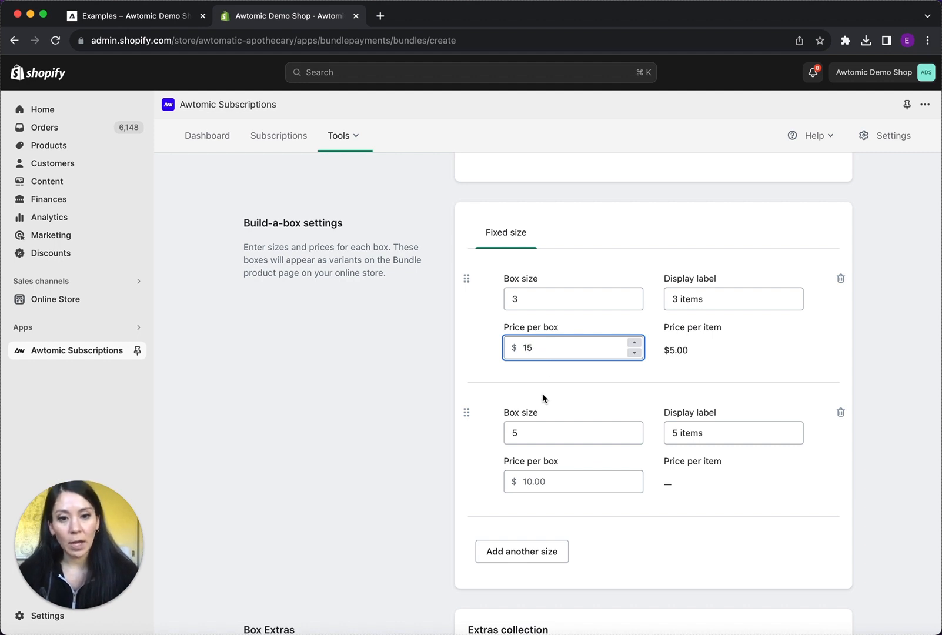
left_click(531, 481)
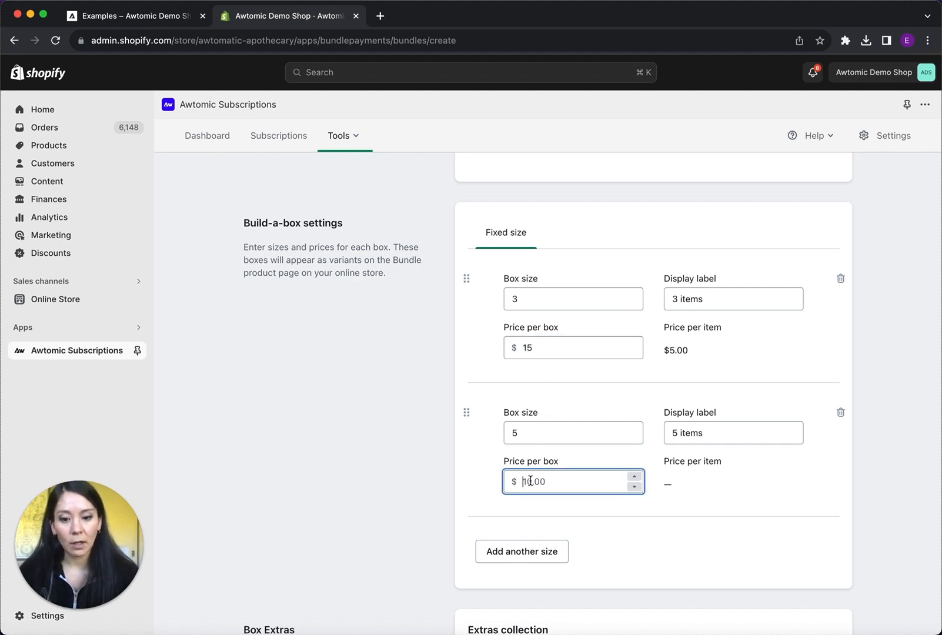
type("25")
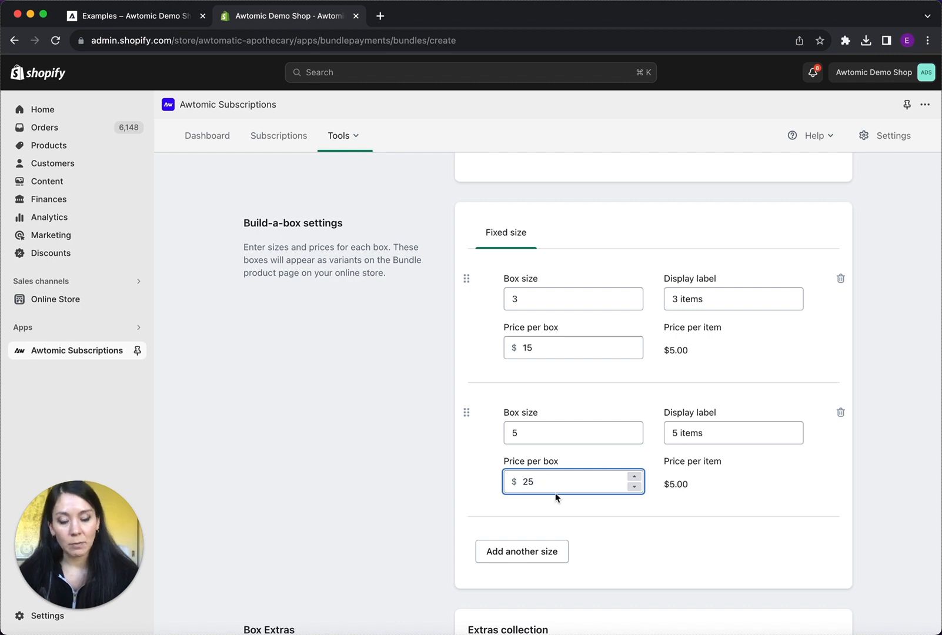
left_click(628, 521)
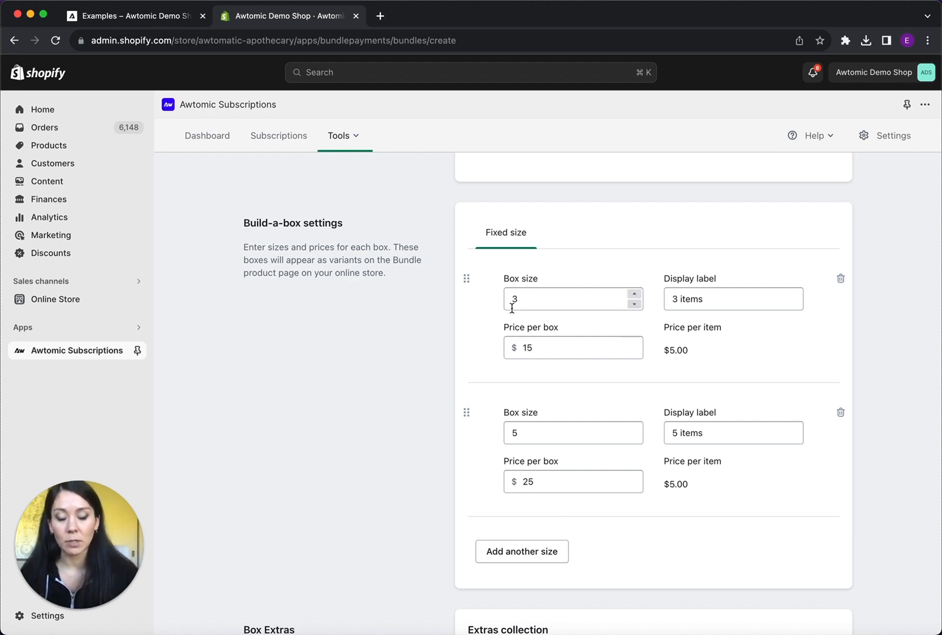
- Add a third box size of 10 with the display label "10 items" and a price of $40 per box
scroll(583, 489, "down", 3)
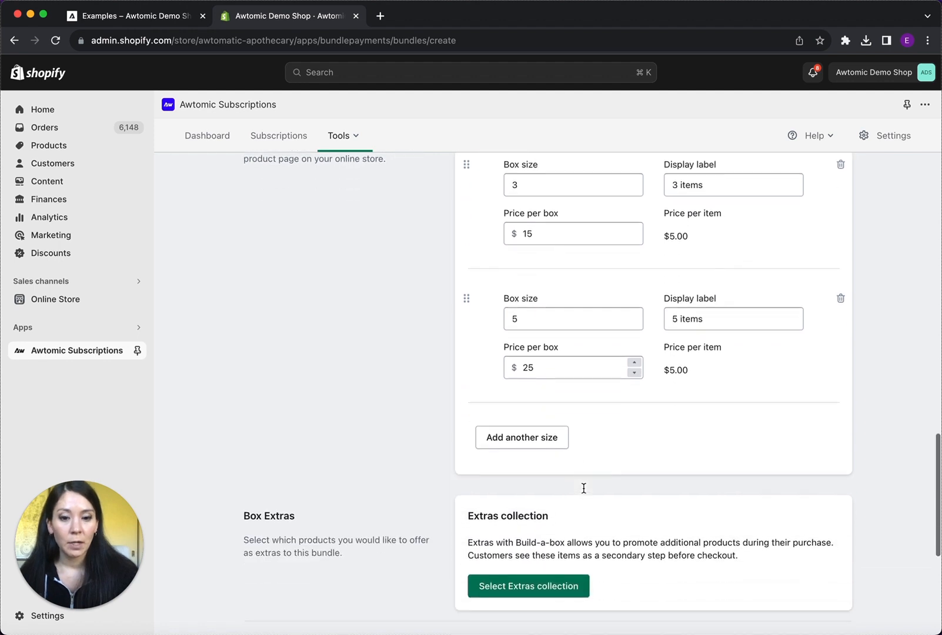
scroll(582, 488, "up", 1)
left_click(552, 447)
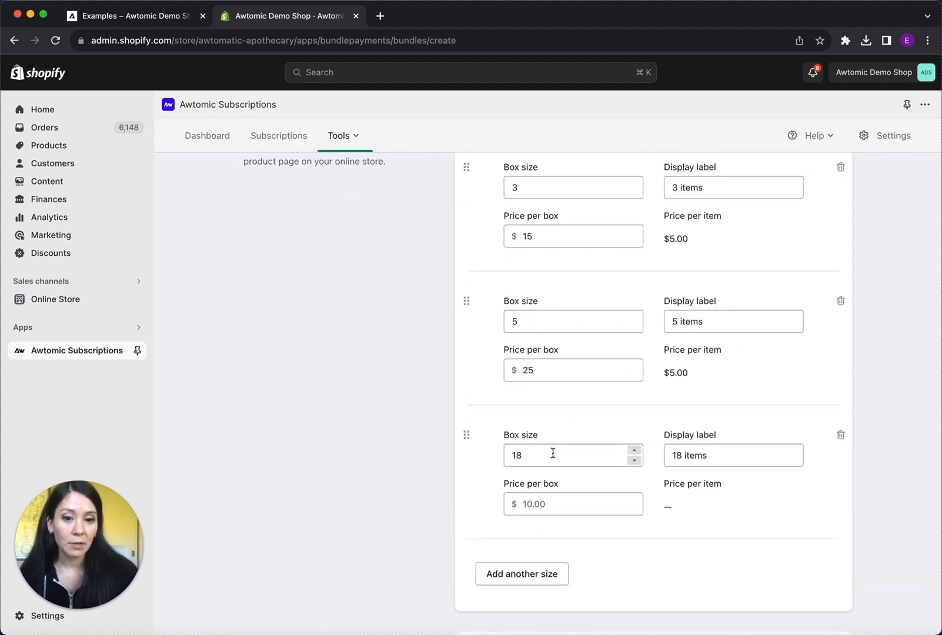
left_click_drag(547, 453, 477, 455)
type("10")
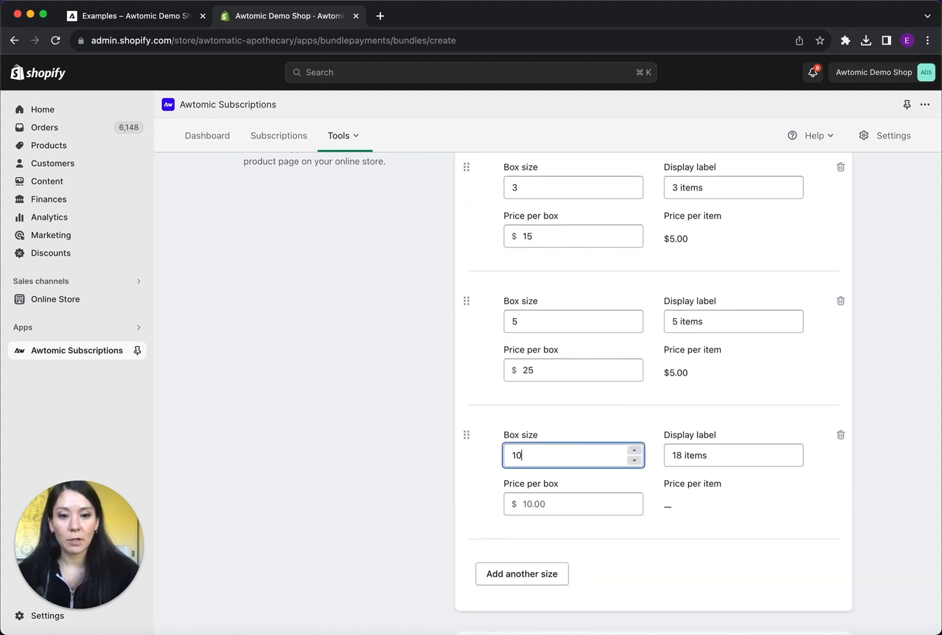
left_click_drag(682, 455, 646, 459)
type("10")
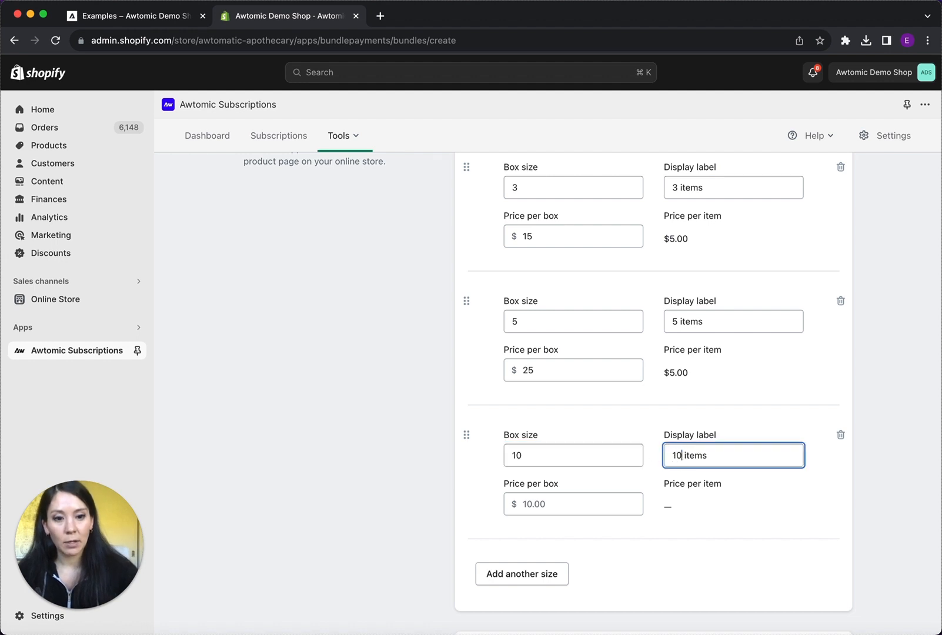
left_click(532, 507)
type("40")
scroll(749, 573, "up", 2)
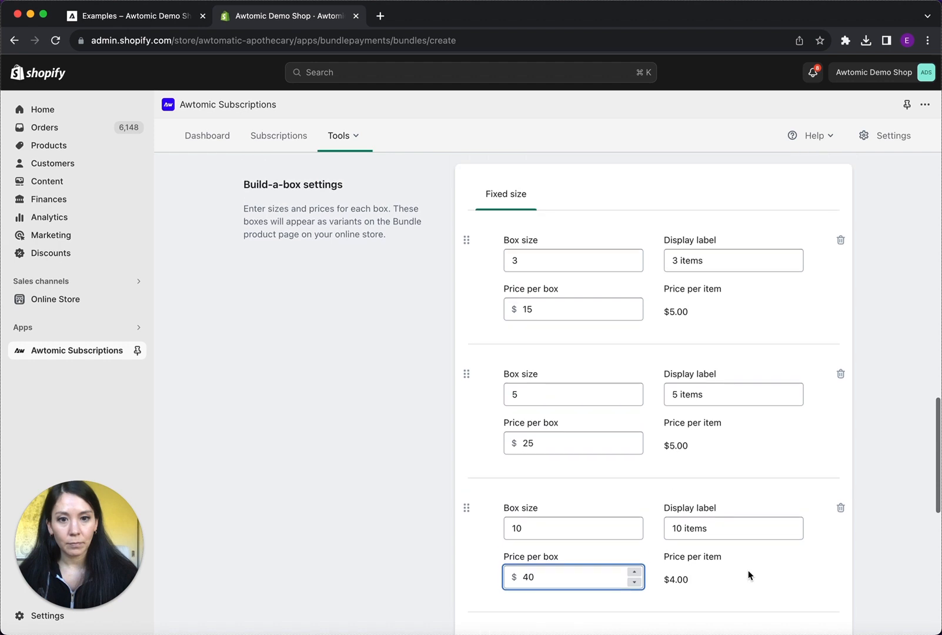
- Delete the 3-item box from the fixed box sizes
mouse_move(466, 374)
left_mouse_down()
mouse_move(469, 248)
mouse_move(468, 377)
left_mouse_up()
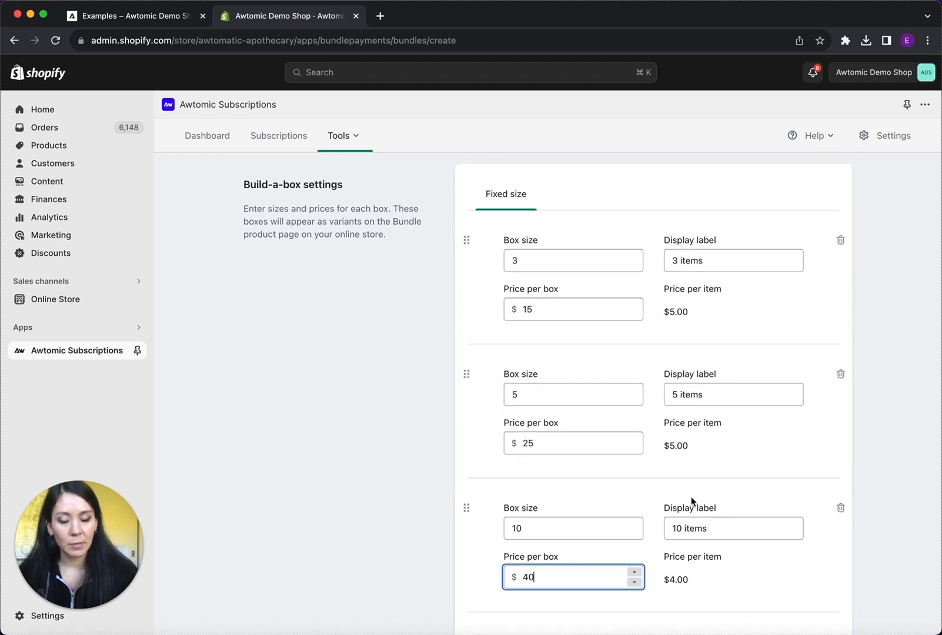
scroll(693, 502, "down", 5)
scroll(833, 322, "up", 3)
scroll(833, 323, "up", 1)
left_click(841, 228)
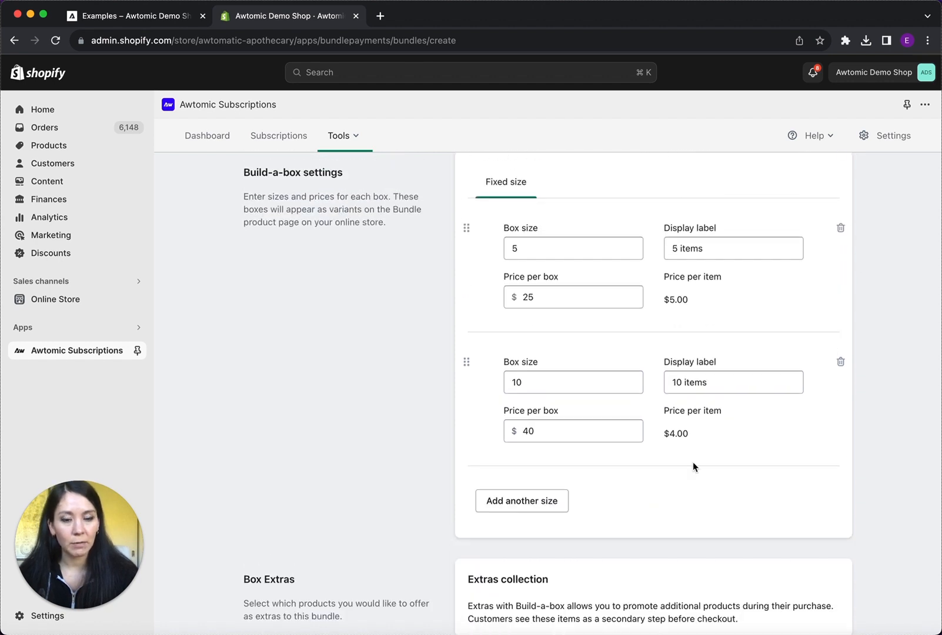
- Add the Build-a-box Add-ons collection as the bundle's extras collection
scroll(678, 512, "down", 5)
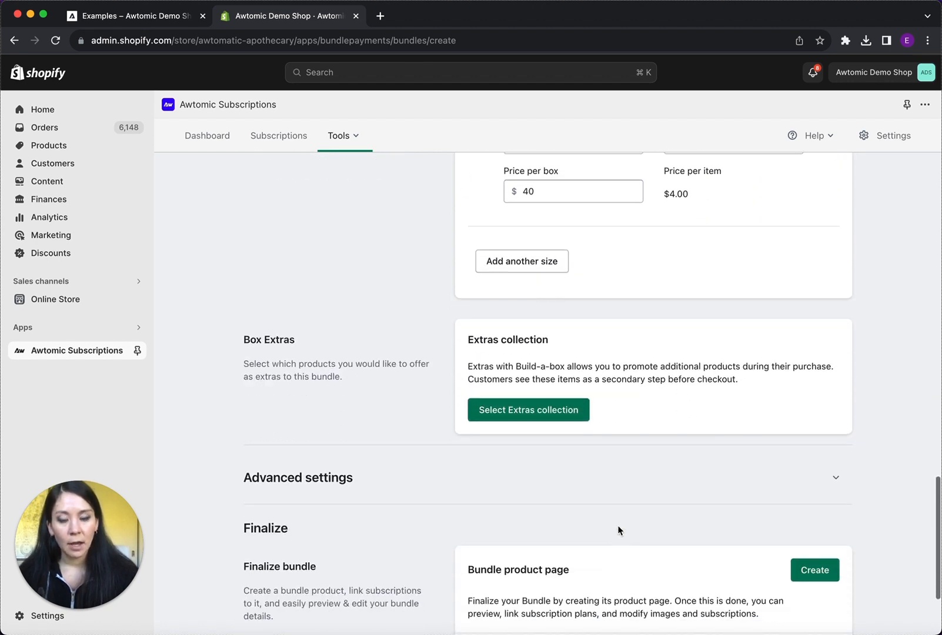
left_click(544, 403)
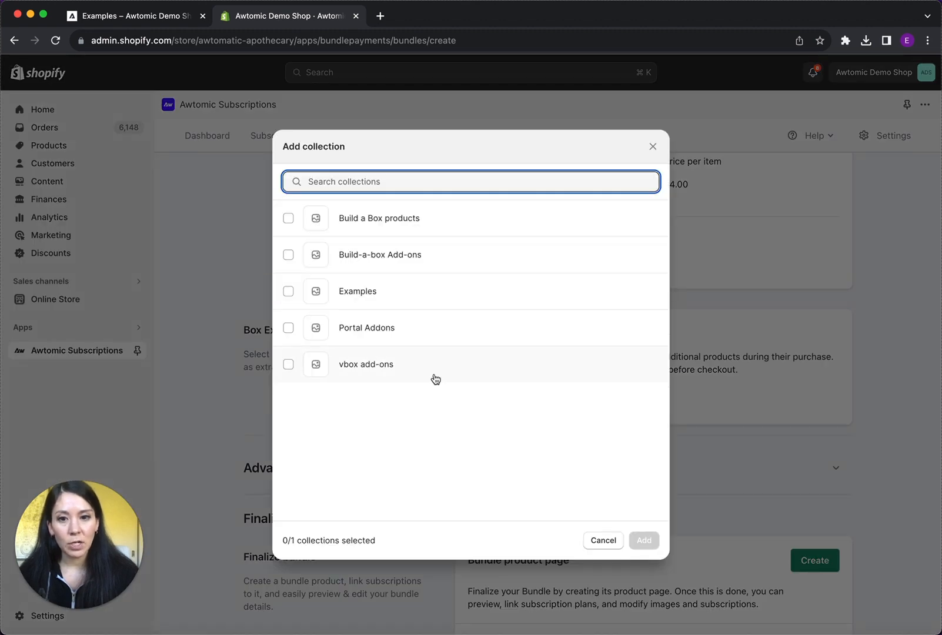
left_click(288, 255)
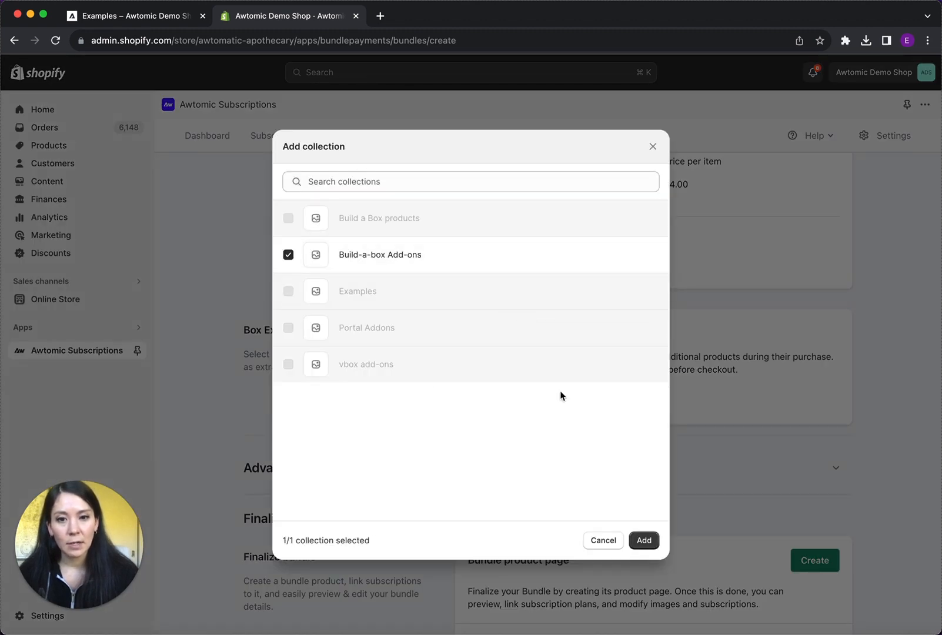
left_click(644, 540)
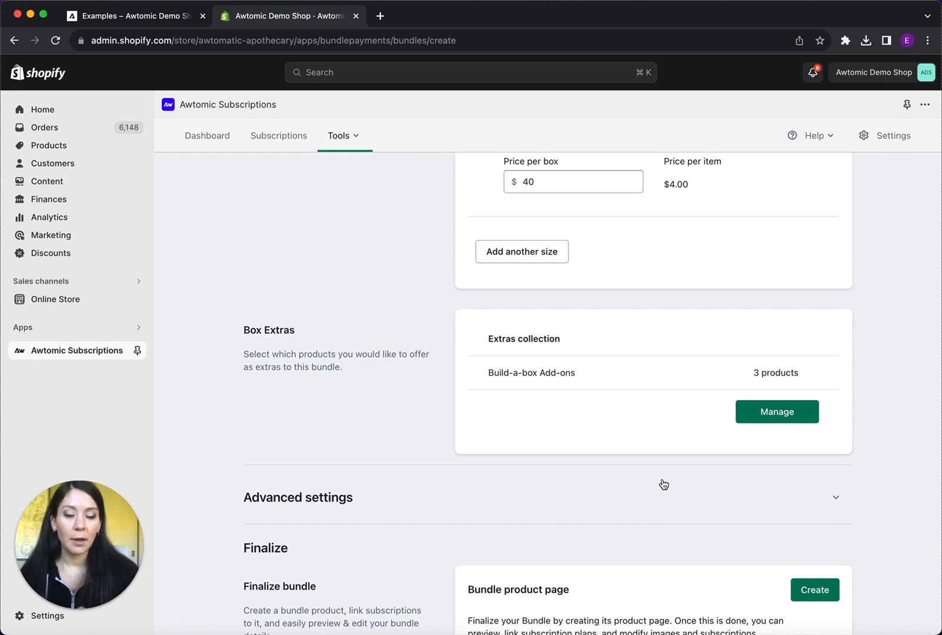
- Expand the advanced settings and enable filter options for this build-a-box
scroll(663, 484, "up", 5)
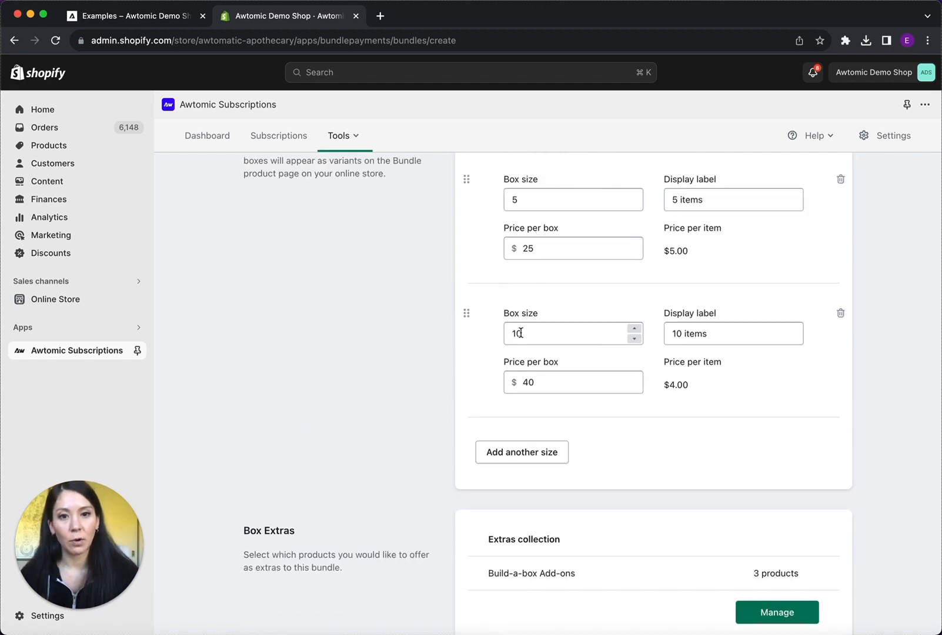
scroll(511, 432, "down", 3)
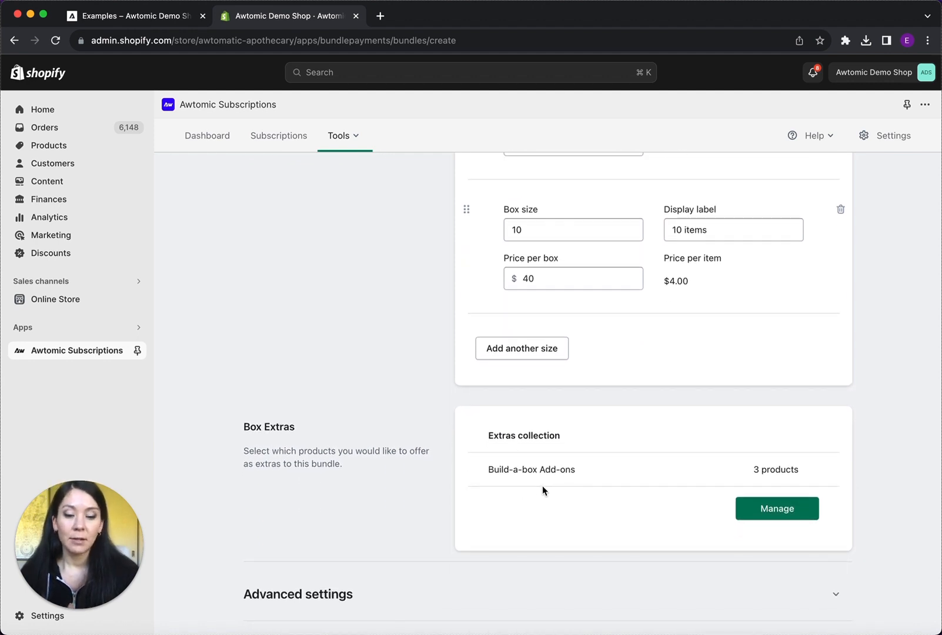
scroll(559, 536, "down", 1)
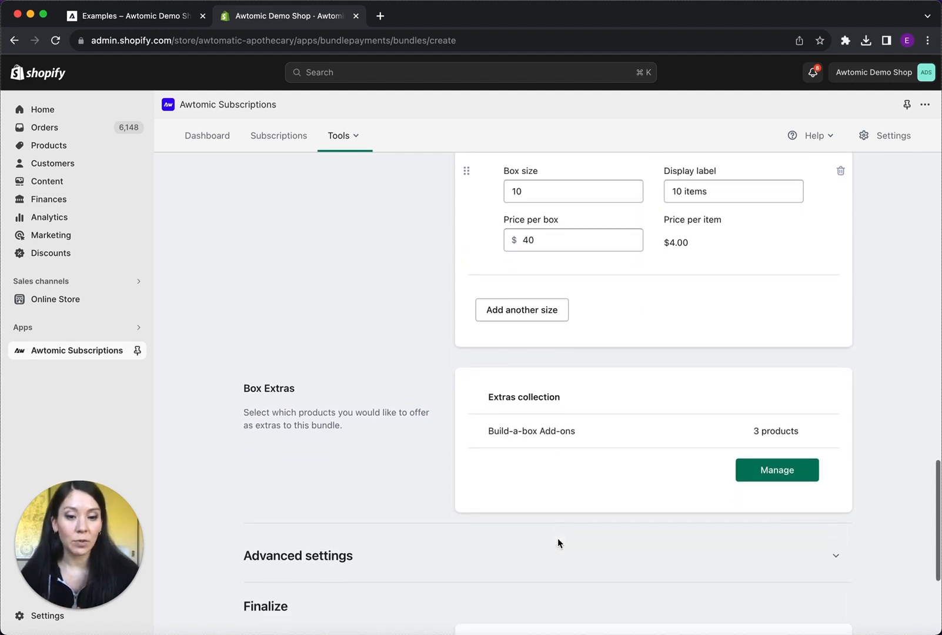
left_click(836, 558)
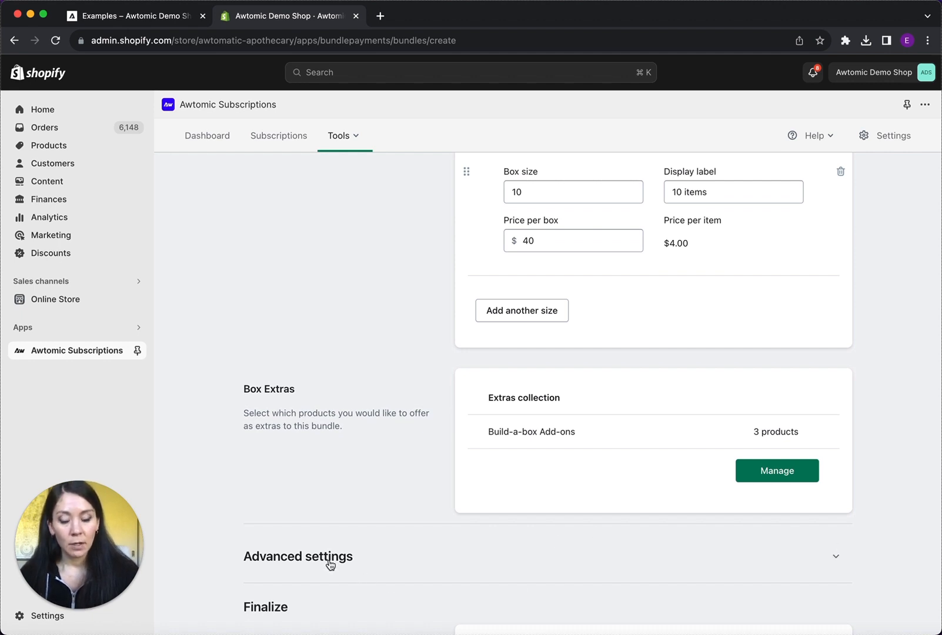
scroll(363, 561, "down", 6)
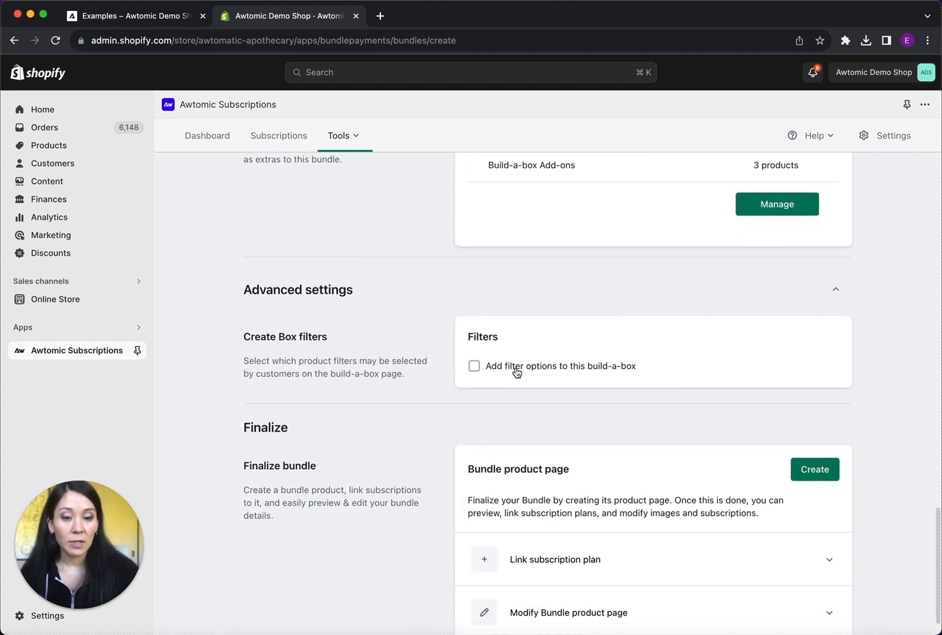
left_click(493, 368)
scroll(517, 450, "down", 2)
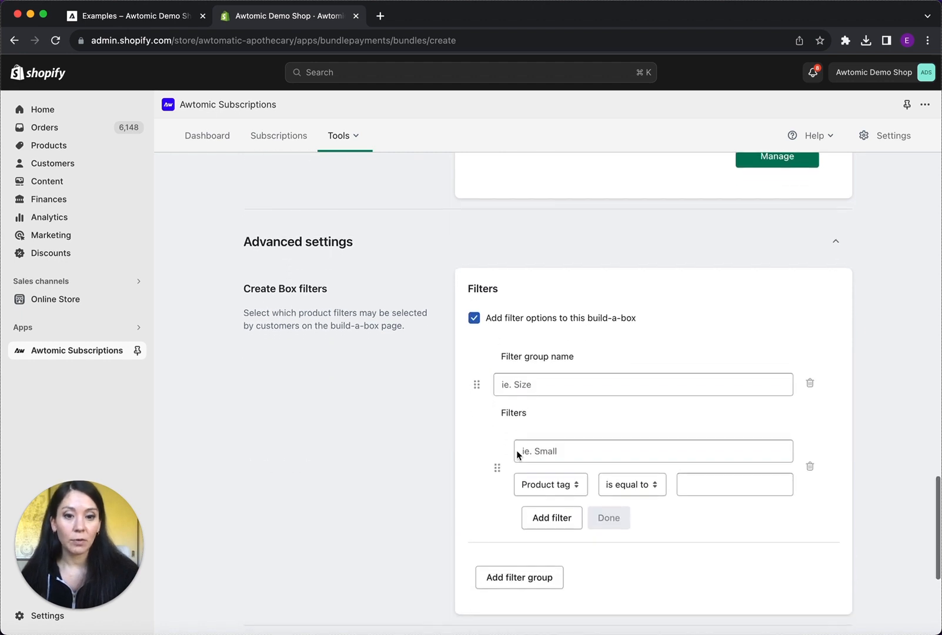
- Name the filter group "Size of Fruit" and its first filter "Small"
left_click(541, 378)
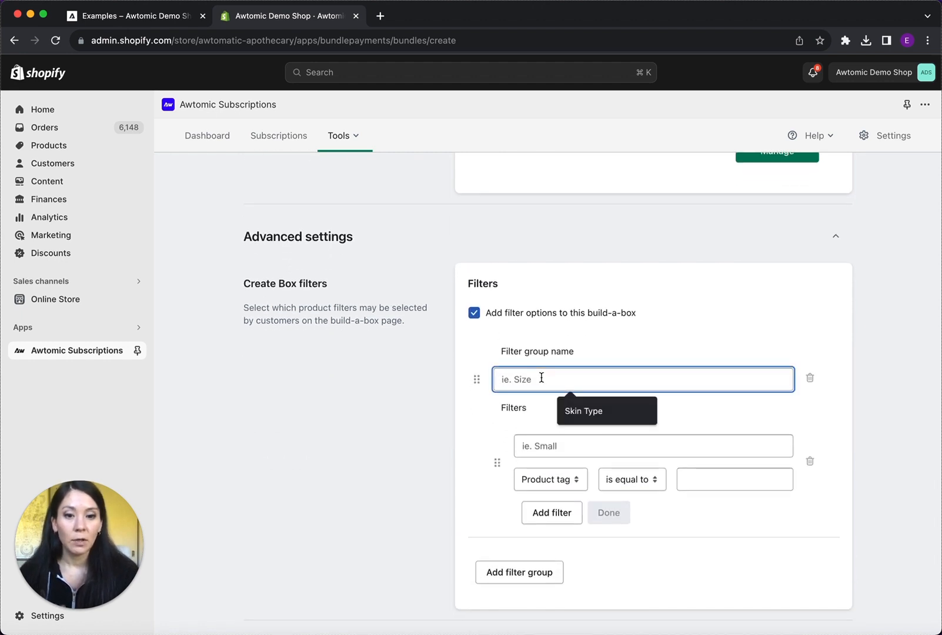
type("Size of Fruit")
left_click(609, 442)
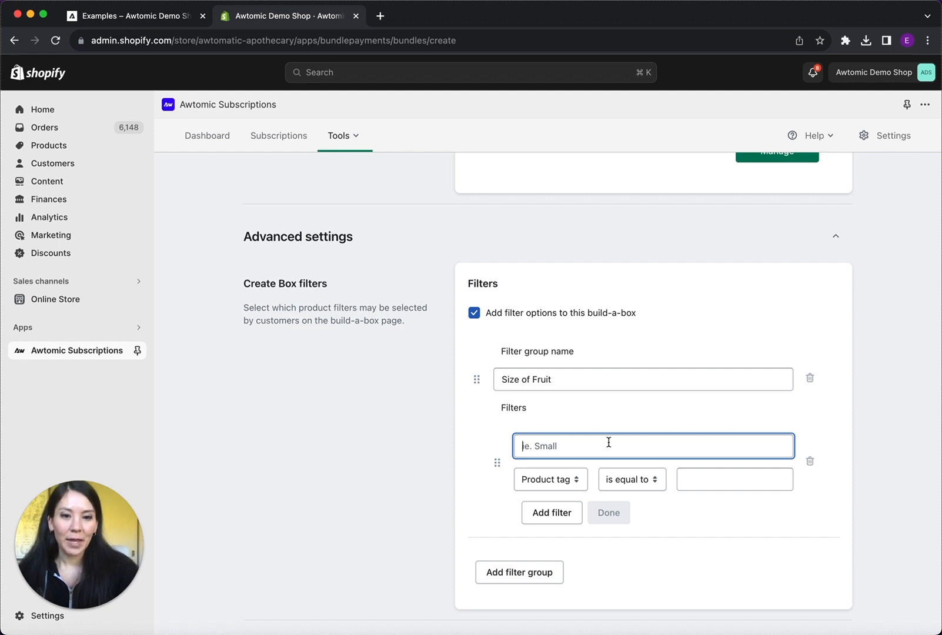
type("Small")
- Set the Small filter to match products whose product tag is equal to "small" and finish the filter group
left_click(700, 477)
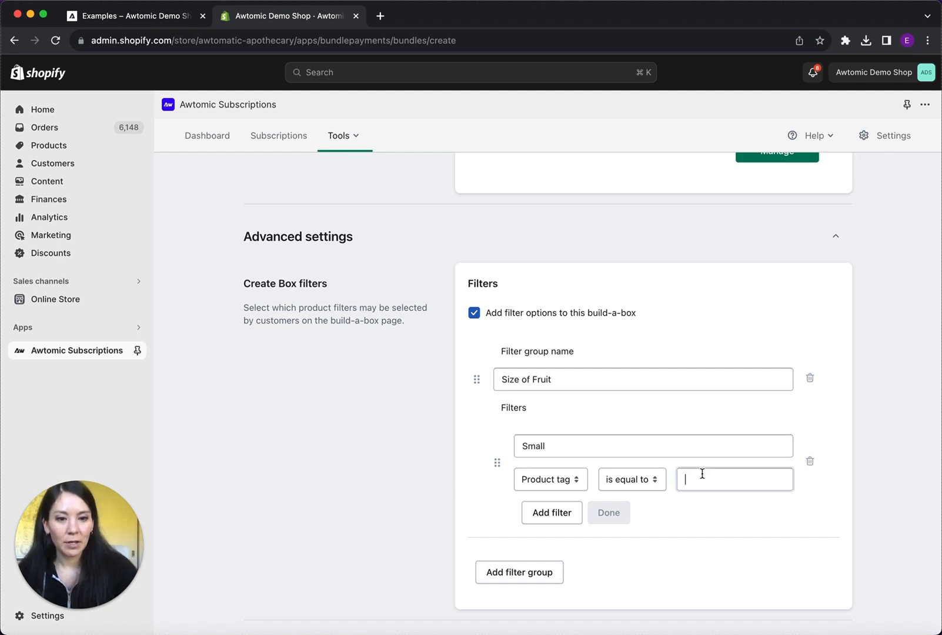
type("small")
left_click(583, 476)
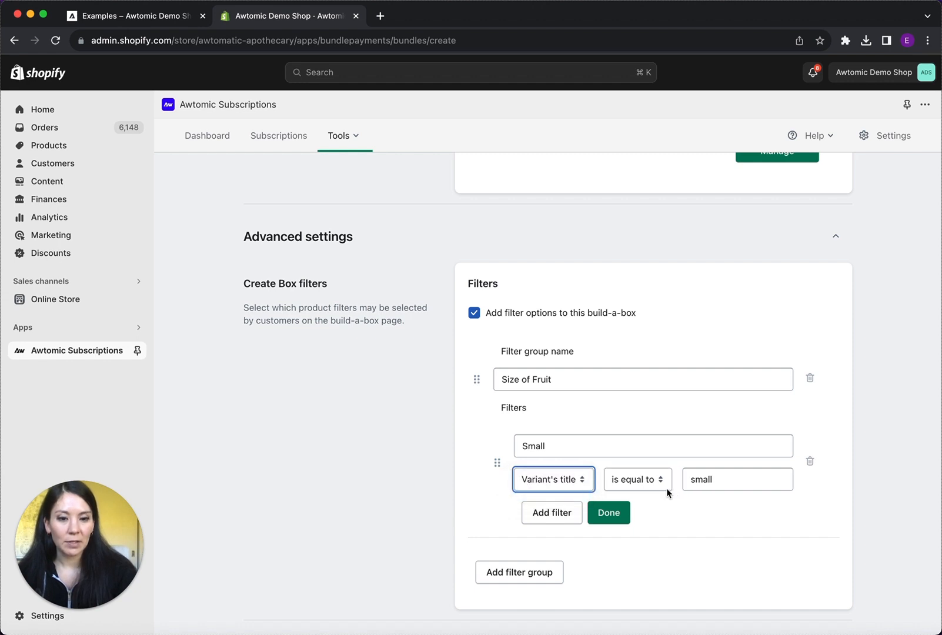
left_click(587, 478)
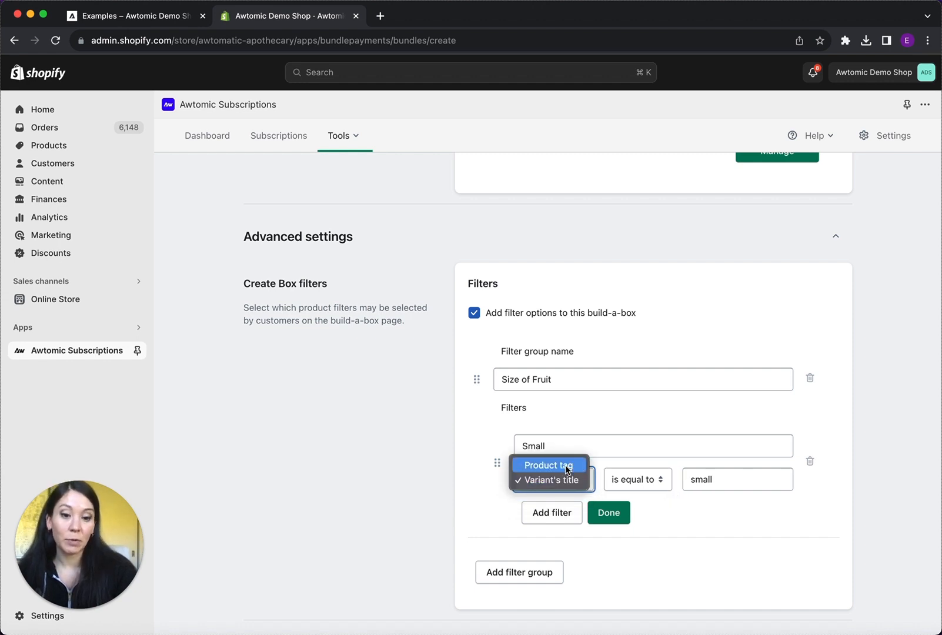
left_click(567, 467)
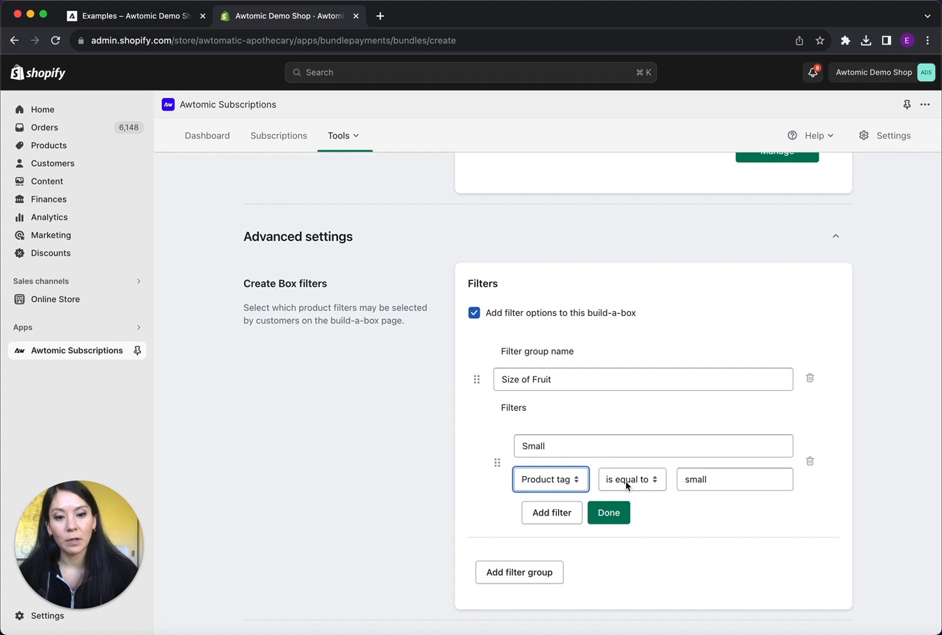
left_click(609, 513)
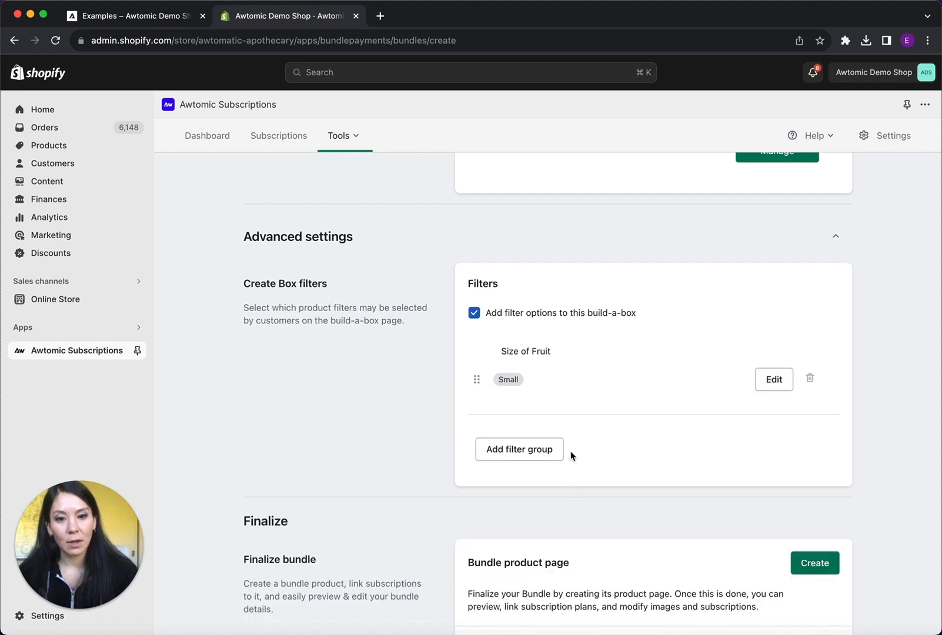
- Add a second filter named "Large" to the Size of Fruit group, matching product tag equal to "large"
left_click(774, 385)
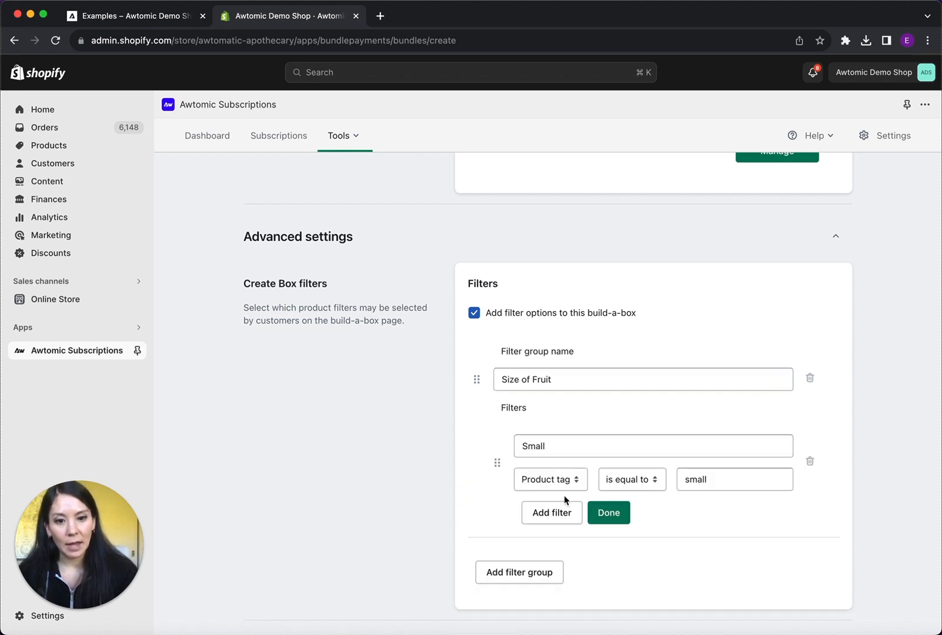
left_click(554, 513)
left_click(546, 533)
type("Large")
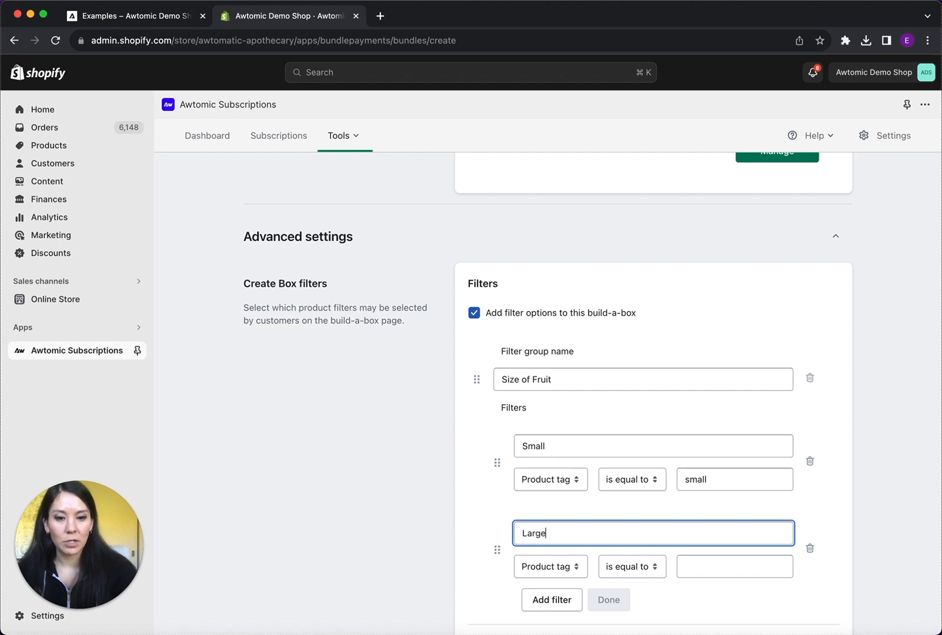
scroll(584, 544, "down", 2)
left_click(715, 503)
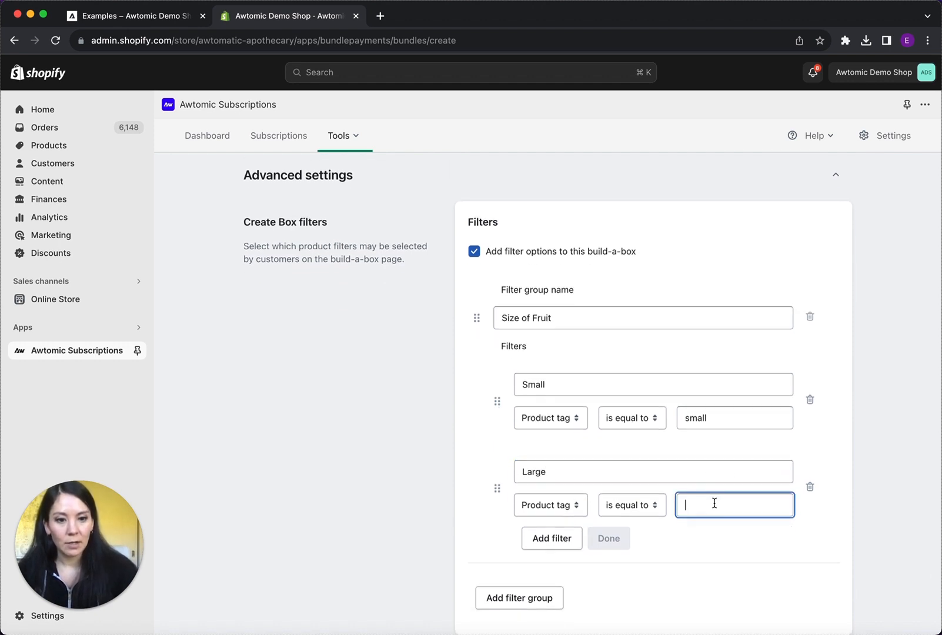
type("l")
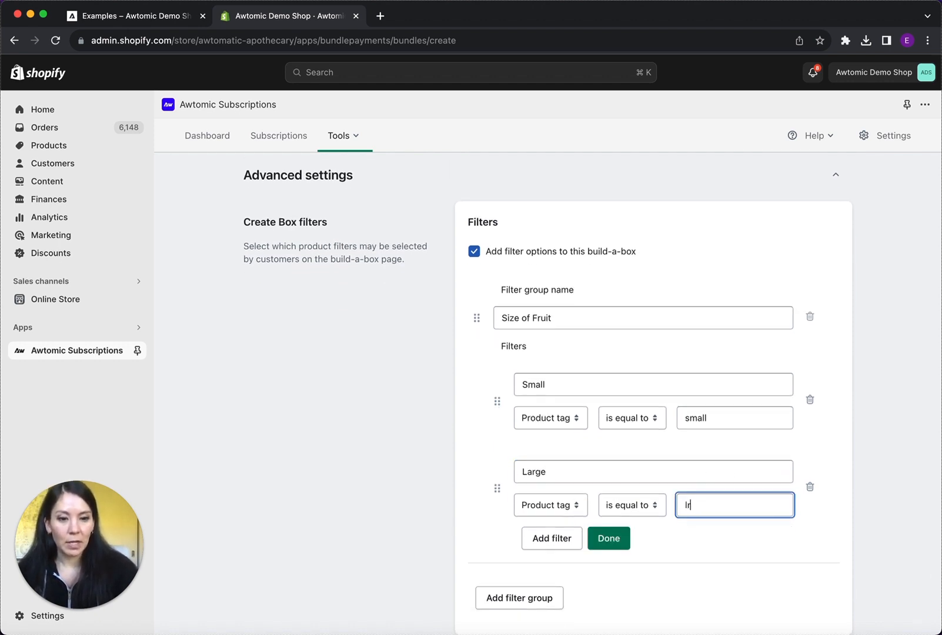
type("agege")
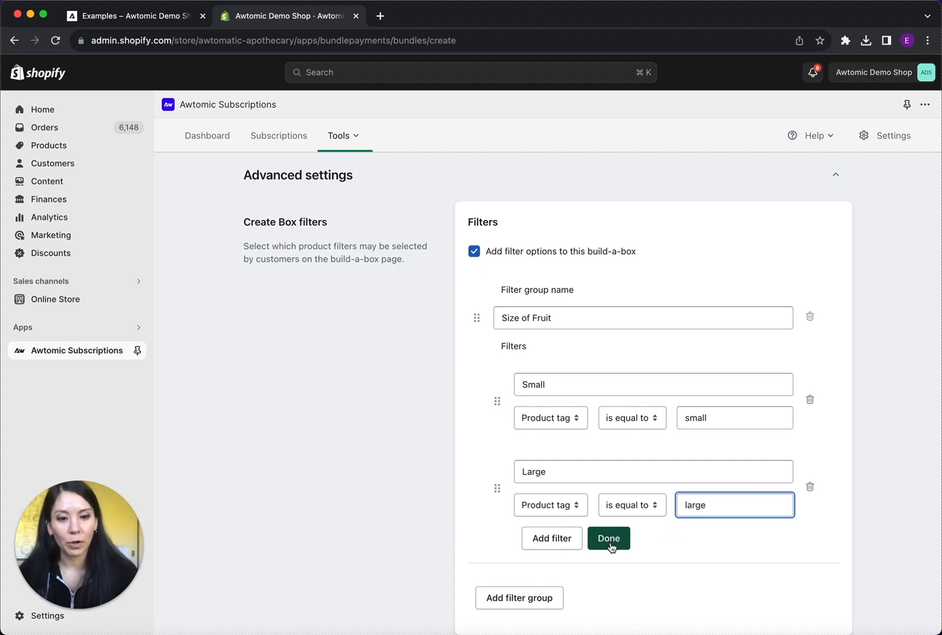
left_click(612, 547)
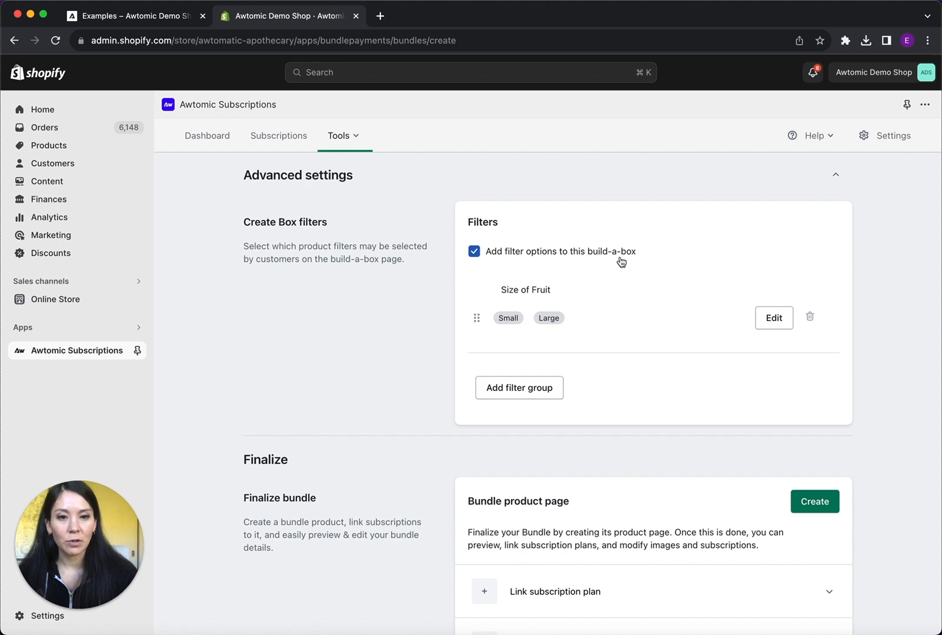
- Add another filter group and delete it while it is still empty
left_click(539, 391)
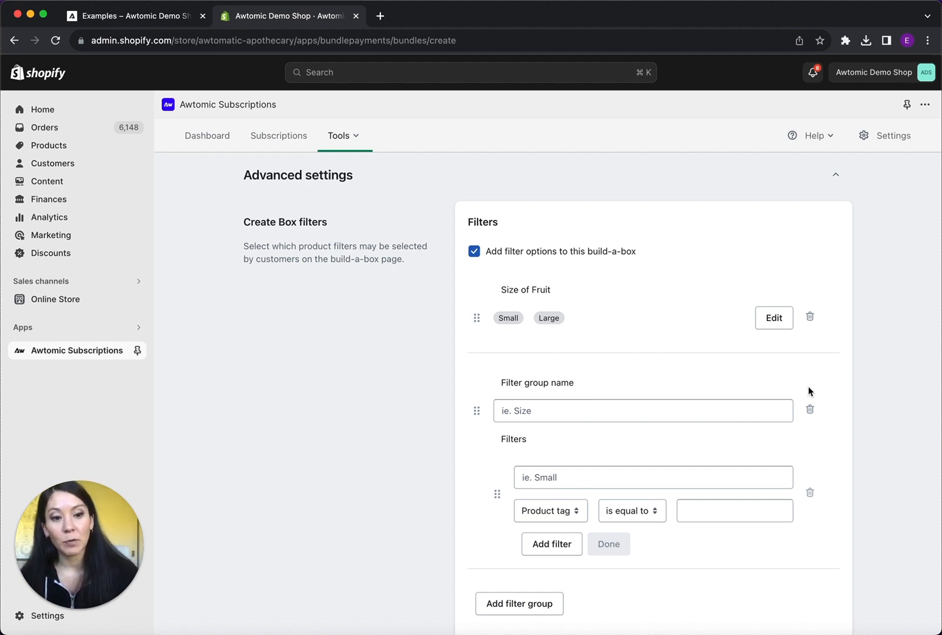
left_click(811, 411)
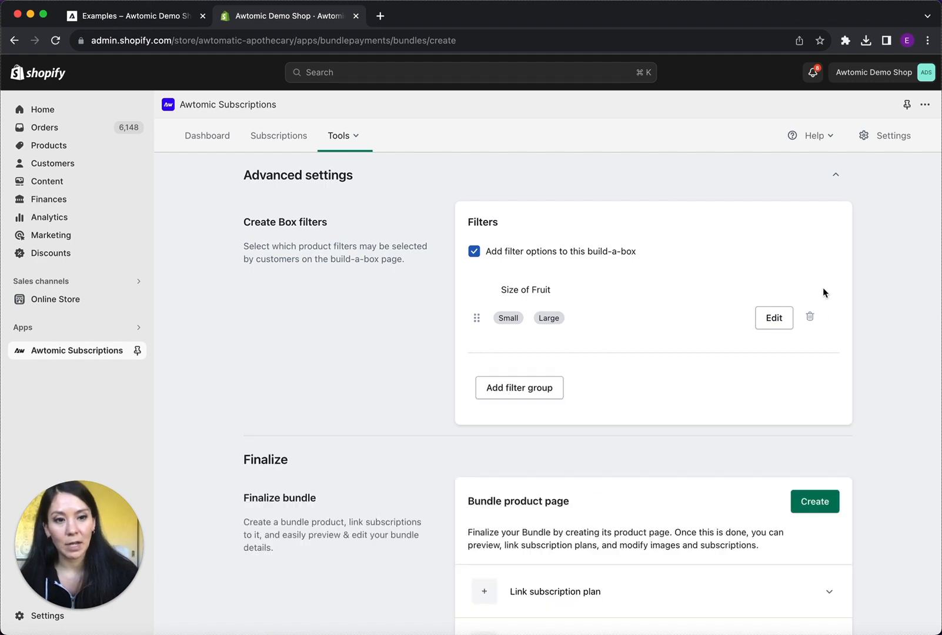
- Turn off the filter options for this build-a-box and create the bundle product page
left_click(550, 252)
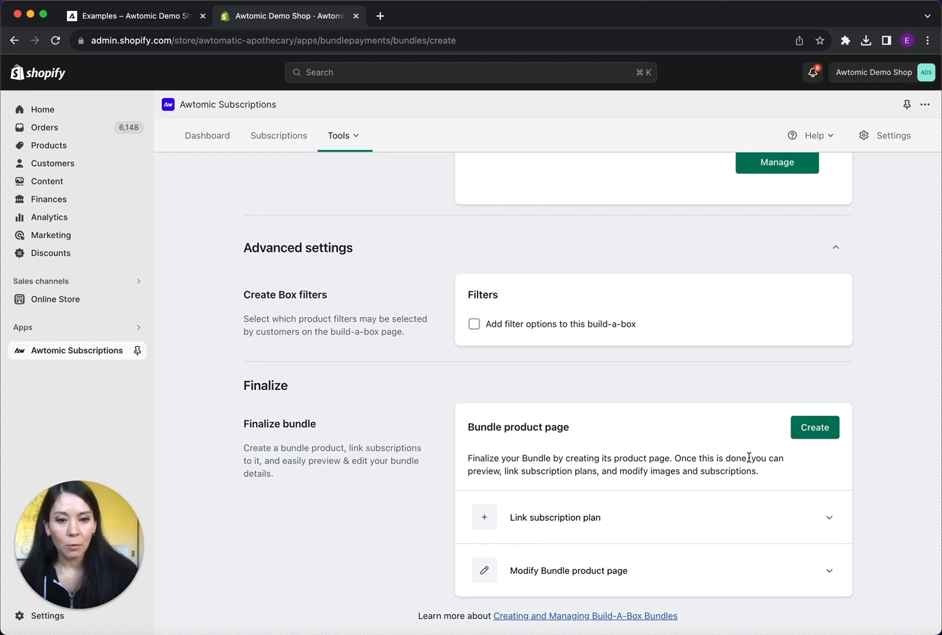
left_click(808, 430)
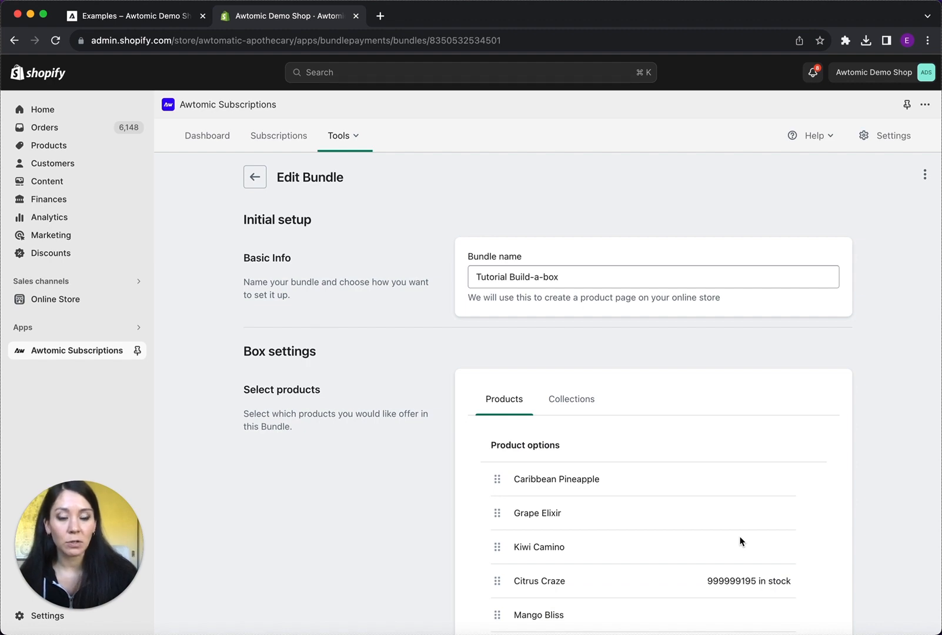
- Open the subscription plans from the bundle's subscription plan linking section and start a new plan
scroll(740, 541, "down", 2)
scroll(857, 458, "down", 3)
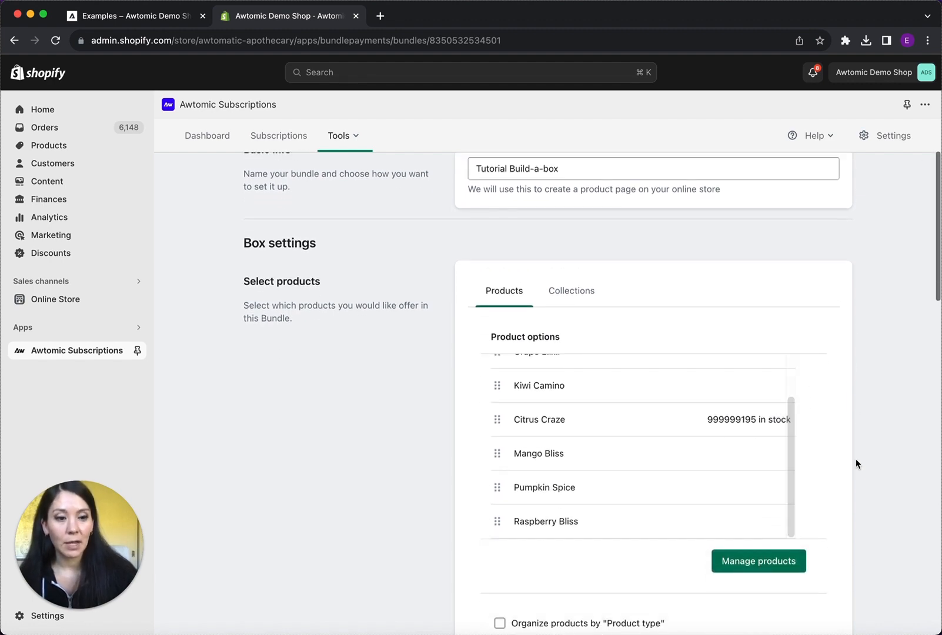
scroll(857, 464, "down", 15)
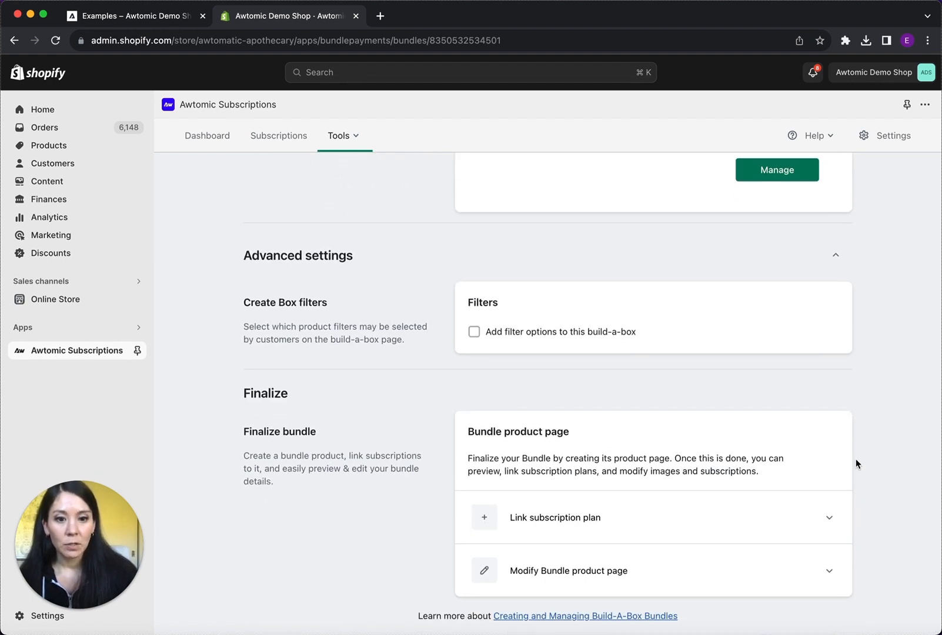
scroll(857, 465, "up", 15)
scroll(856, 465, "down", 15)
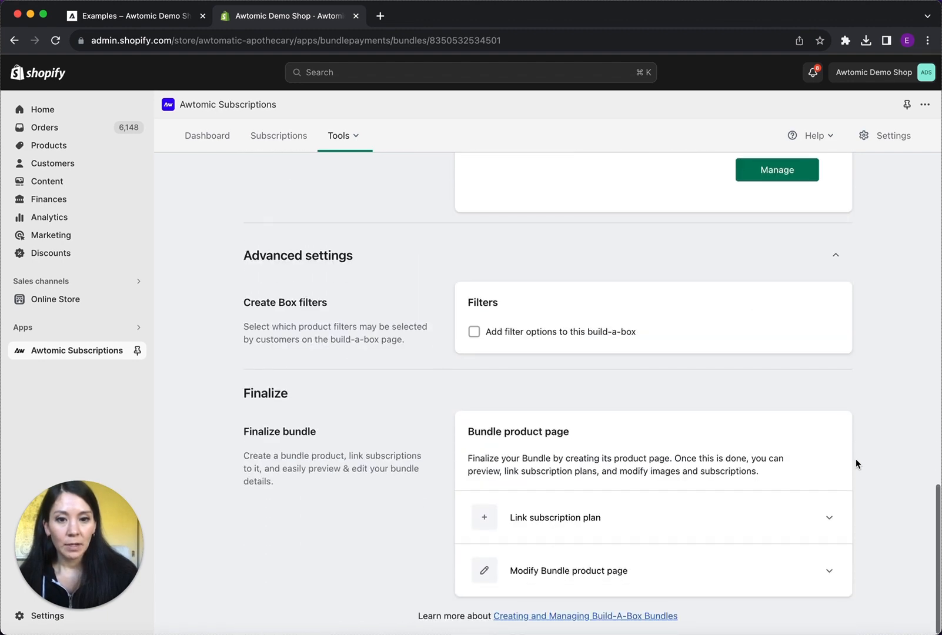
left_click(830, 524)
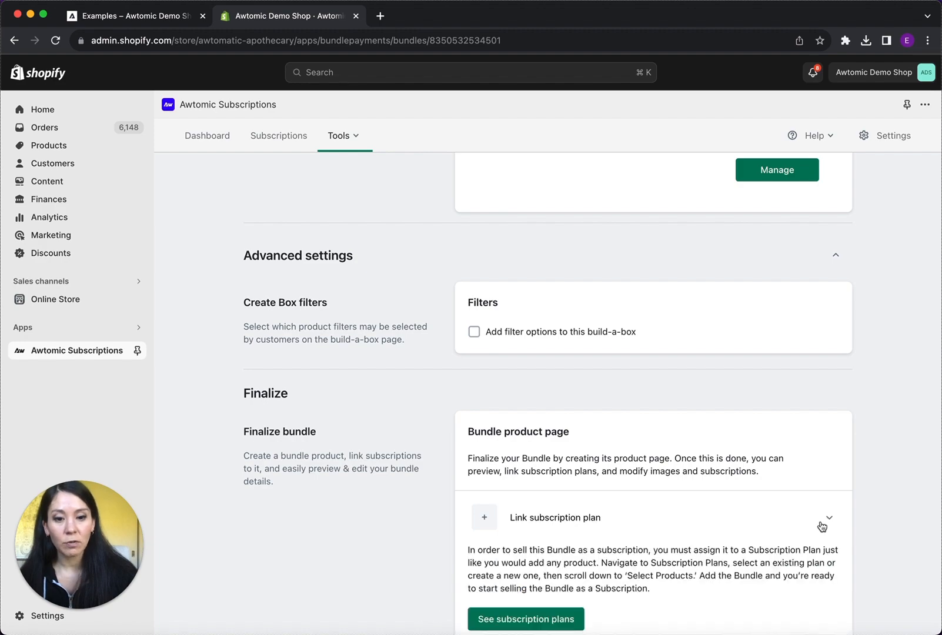
scroll(773, 532, "up", 15)
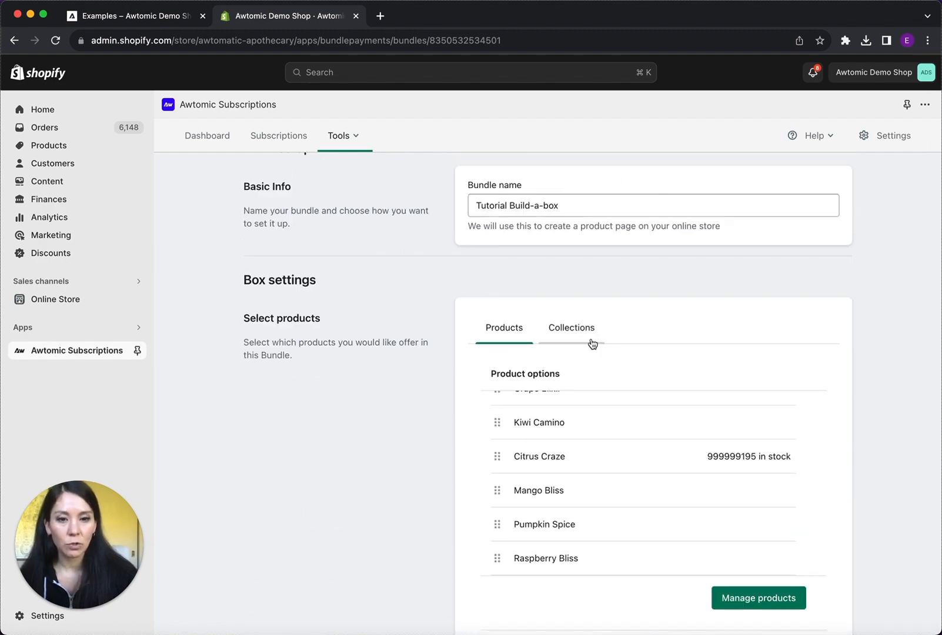
scroll(539, 369, "down", 8)
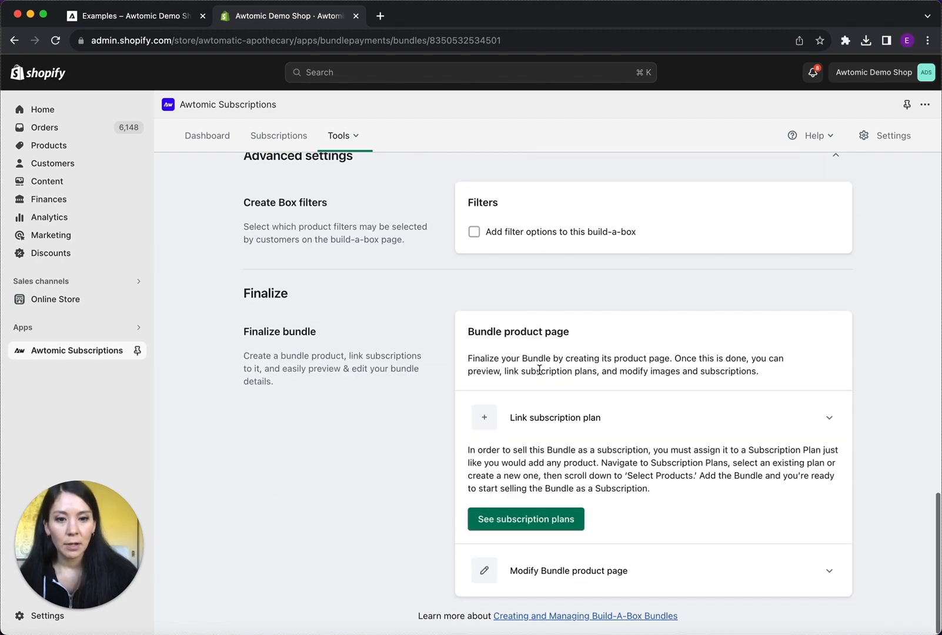
left_click(535, 519)
left_click(818, 180)
- Set the plan's subscription nickname to "Subscribe & save - tutorial bundle"
scroll(552, 406, "down", 1)
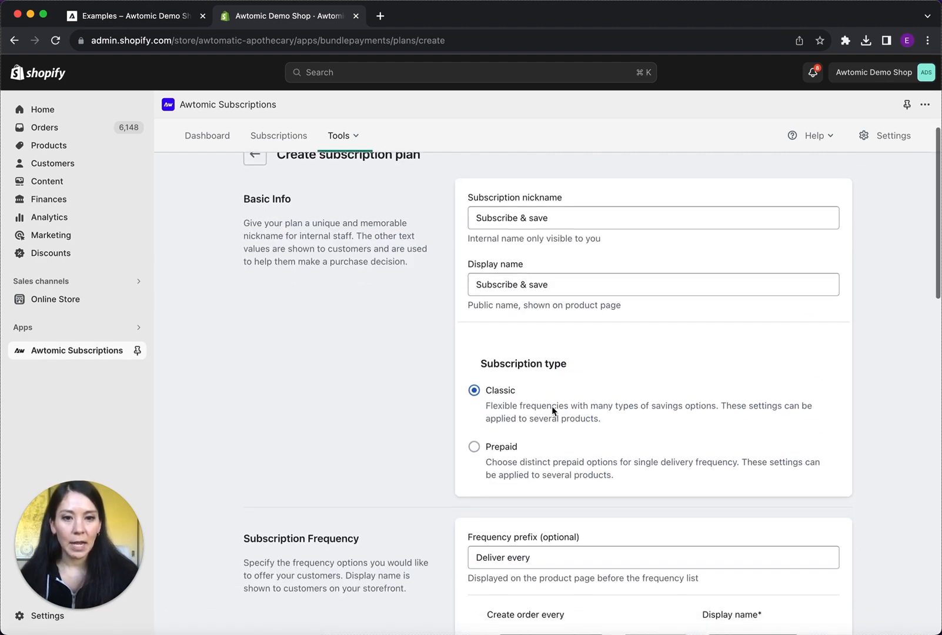
left_click(573, 216)
type("- ")
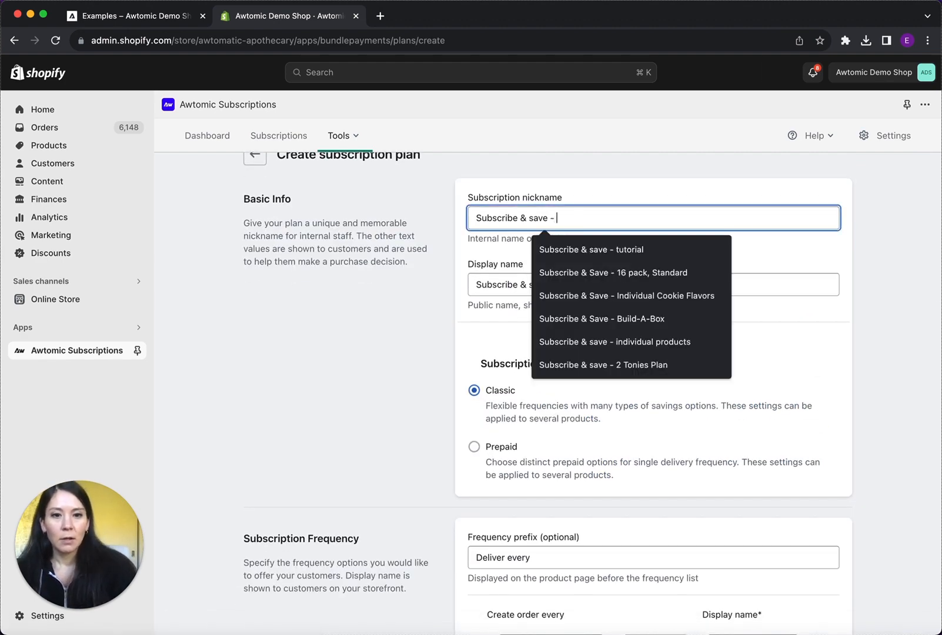
type("tutorial ")
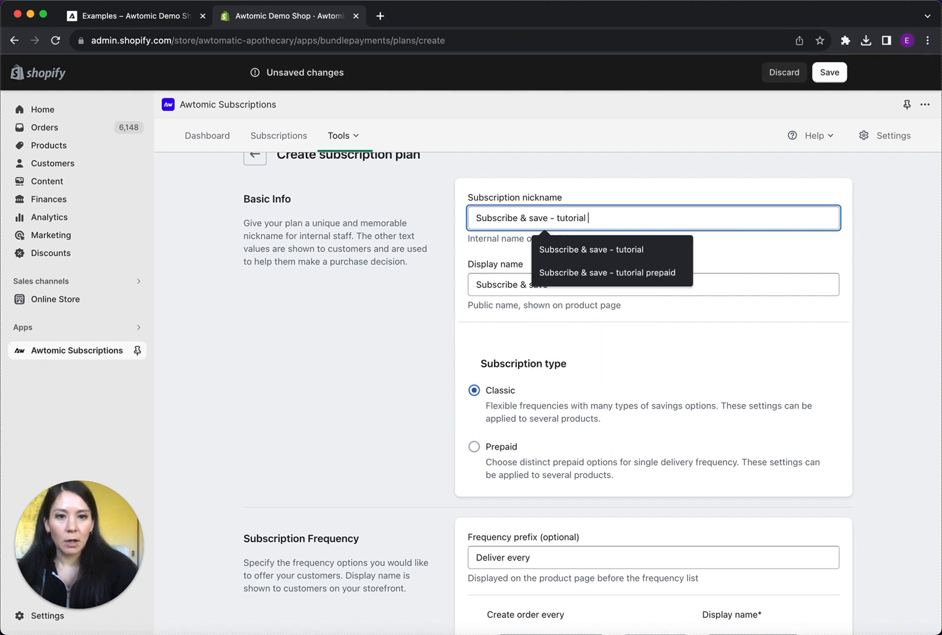
type("bundle")
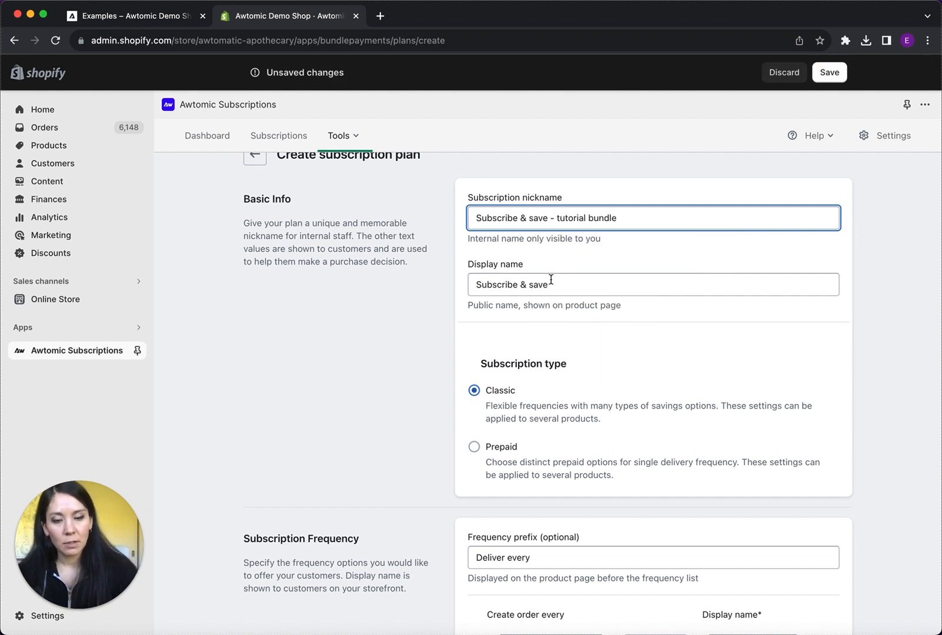
- Delete the 2-week delivery frequency and set the standard discount to 10 percent off
scroll(523, 391, "down", 3)
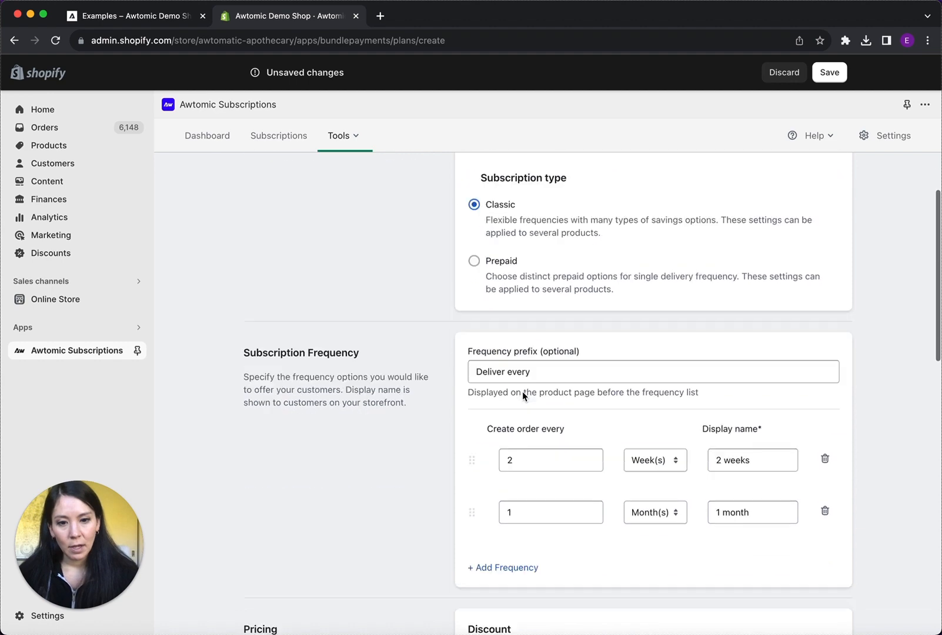
left_click(825, 460)
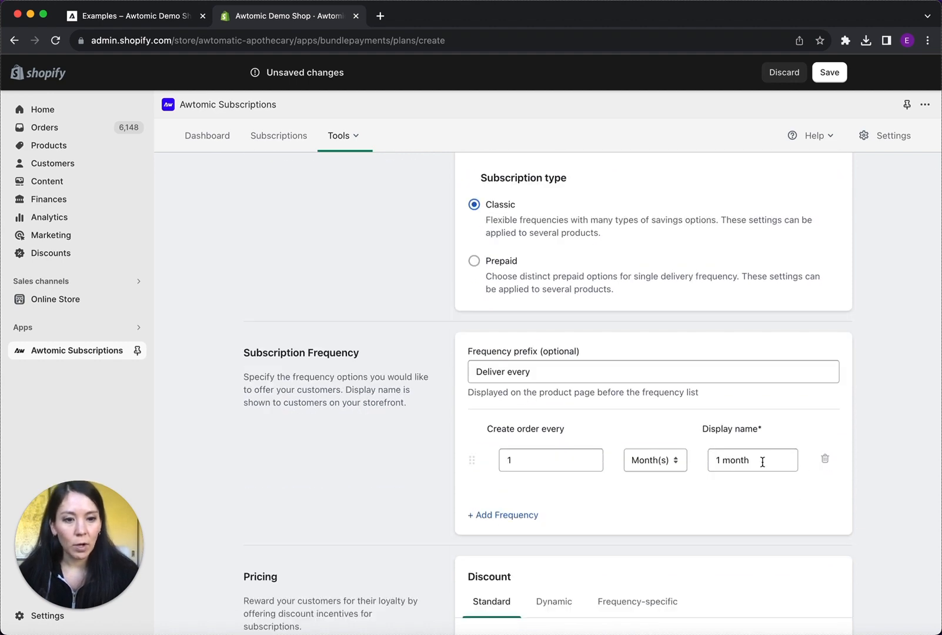
scroll(525, 574, "down", 3)
left_click(472, 507)
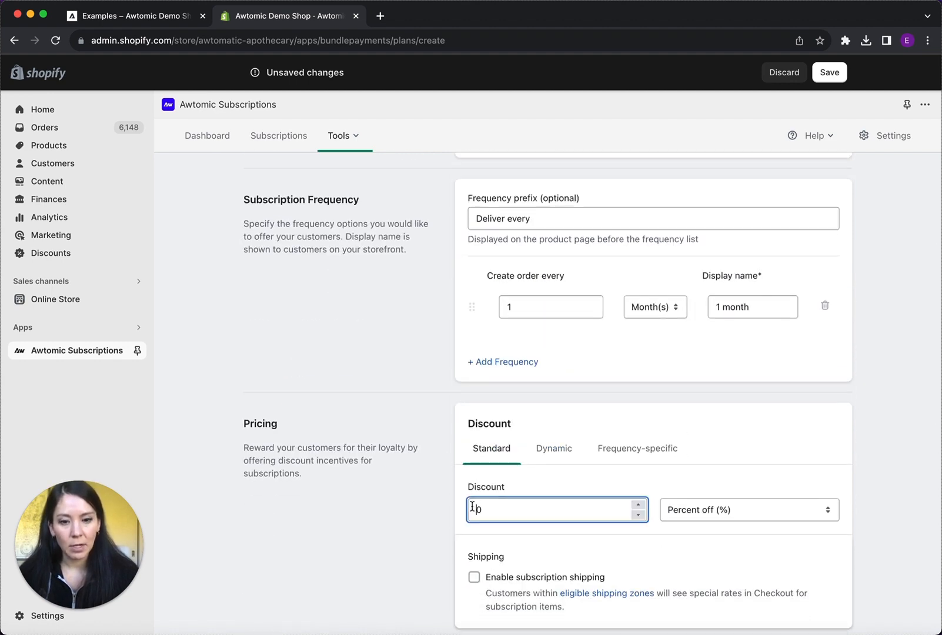
- Search the plan's product picker for "tutorial" and select Tutorial Build-a-box with its 5-item and 10-item variants
scroll(457, 568, "down", 7)
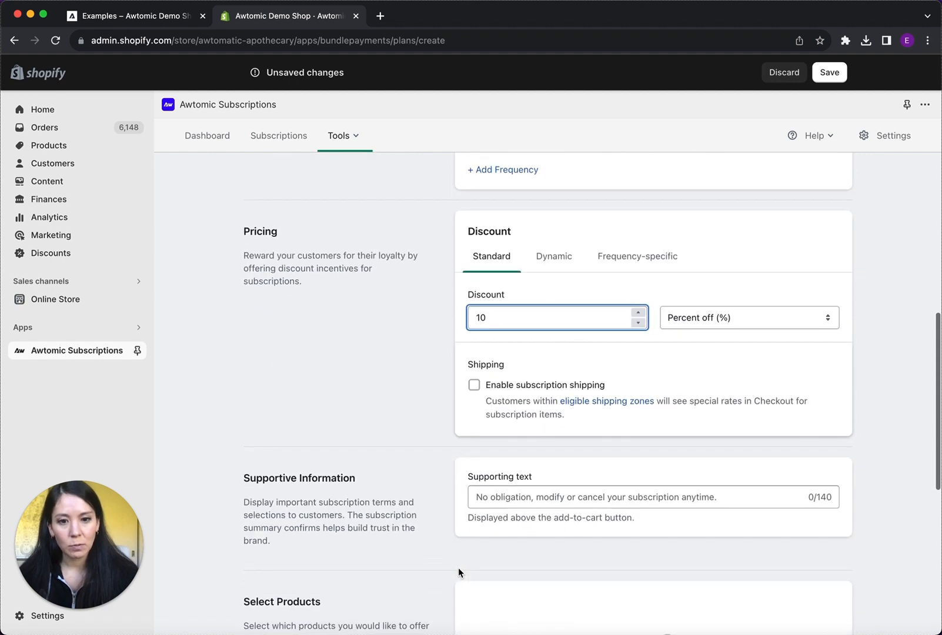
left_click(641, 586)
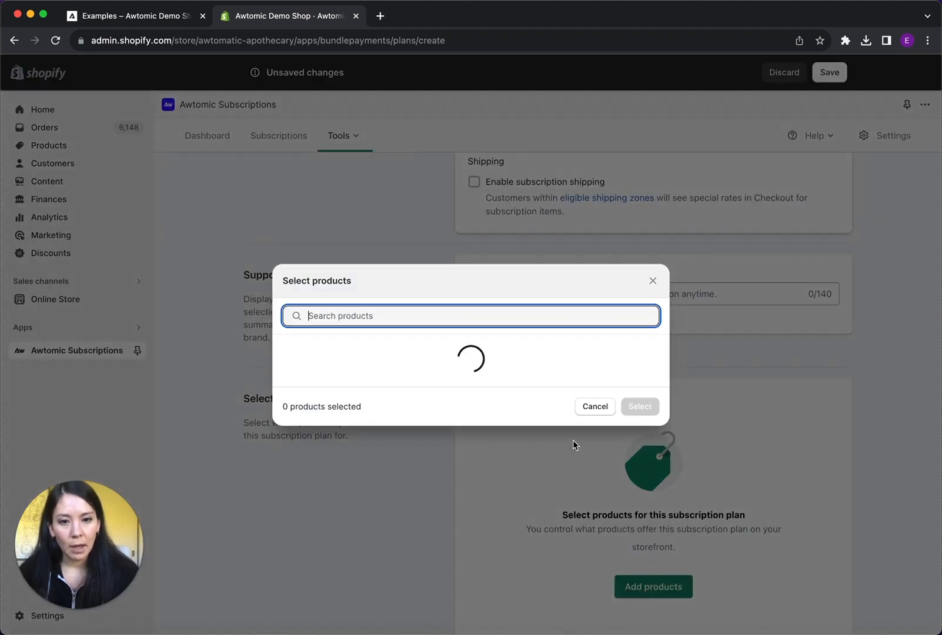
type("tutorial")
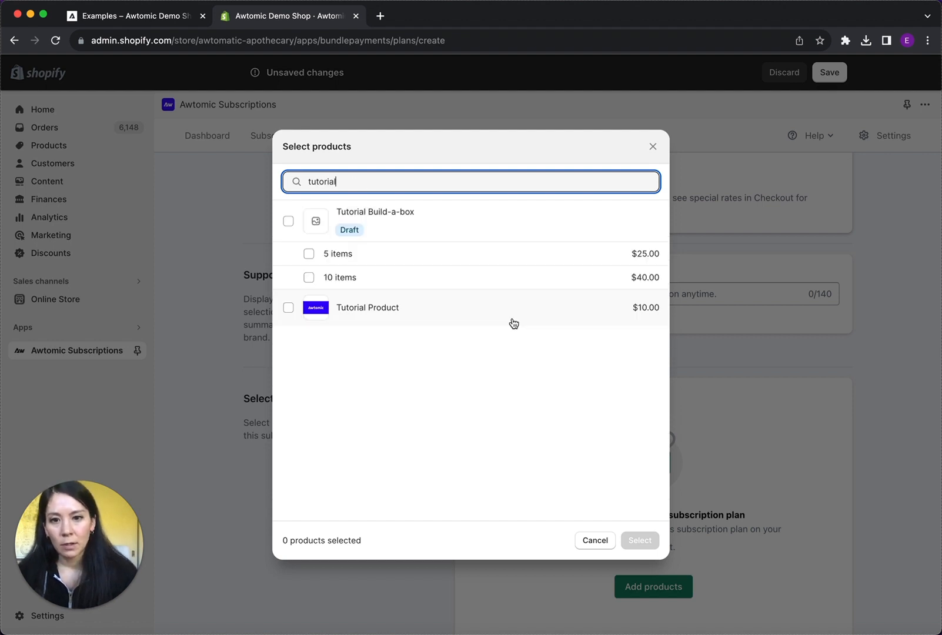
left_click(288, 222)
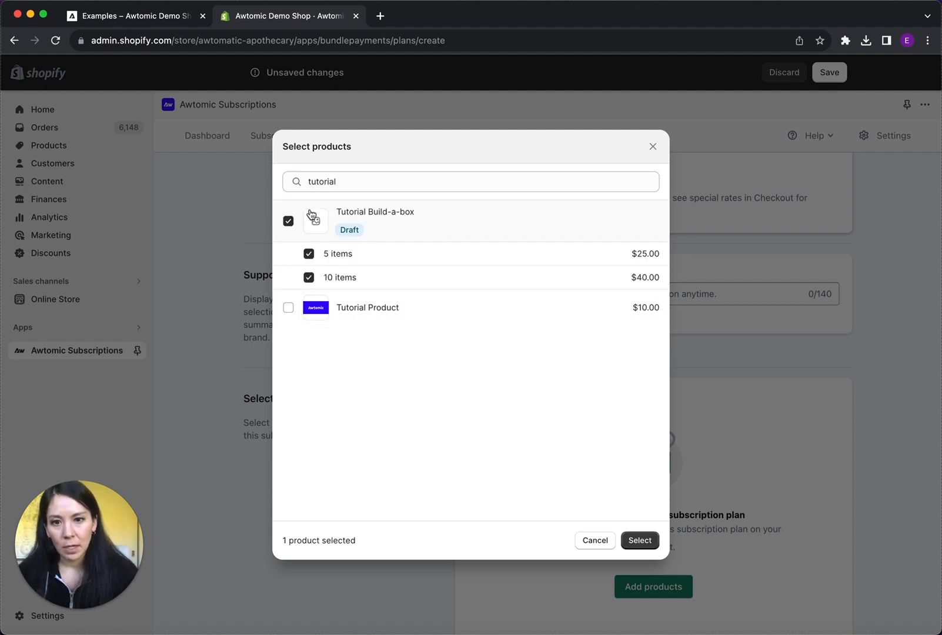
- Clear the product search and also select Caribbean Pineapple and Citrus Craze for the subscription plan
left_click(322, 181)
double_click(322, 181)
key("BackSpace")
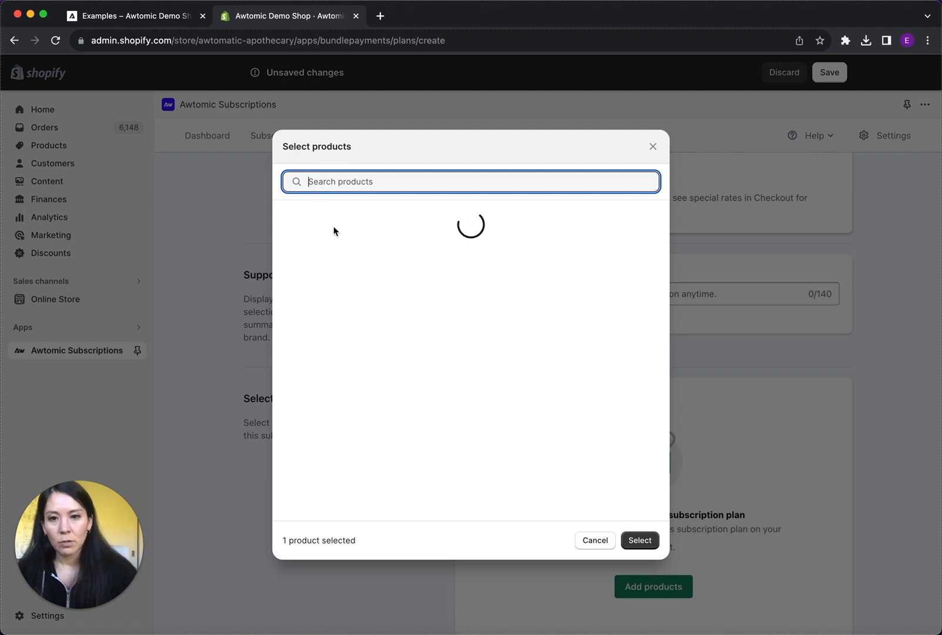
scroll(312, 361, "down", 5)
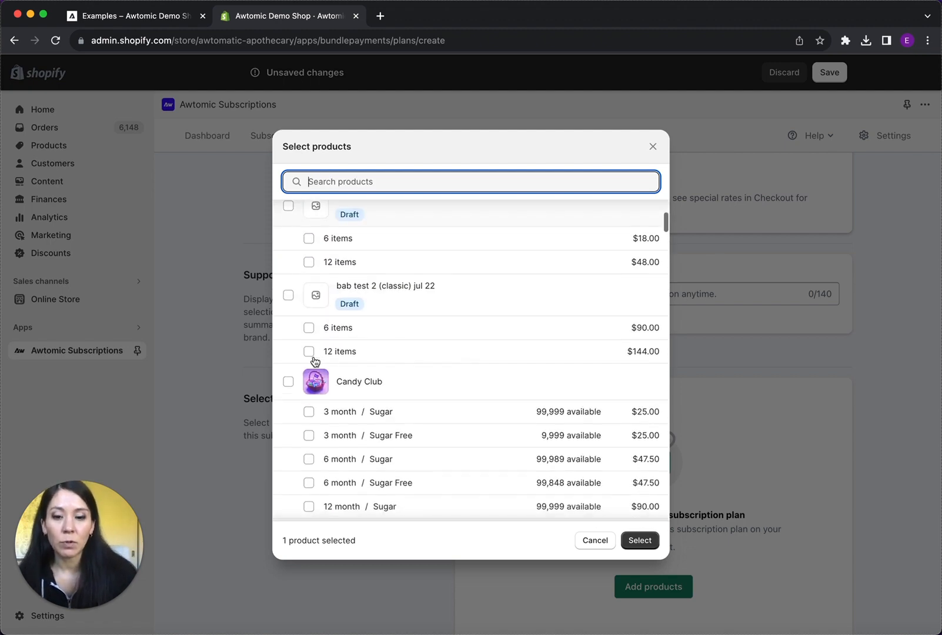
scroll(316, 361, "up", 3)
scroll(312, 362, "up", 2)
scroll(312, 361, "down", 8)
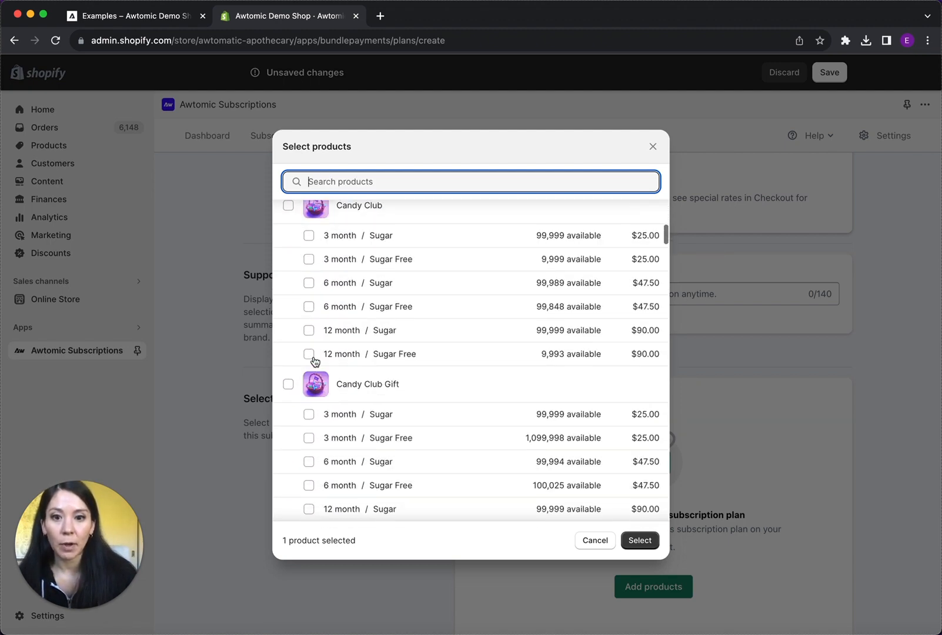
left_click(287, 338)
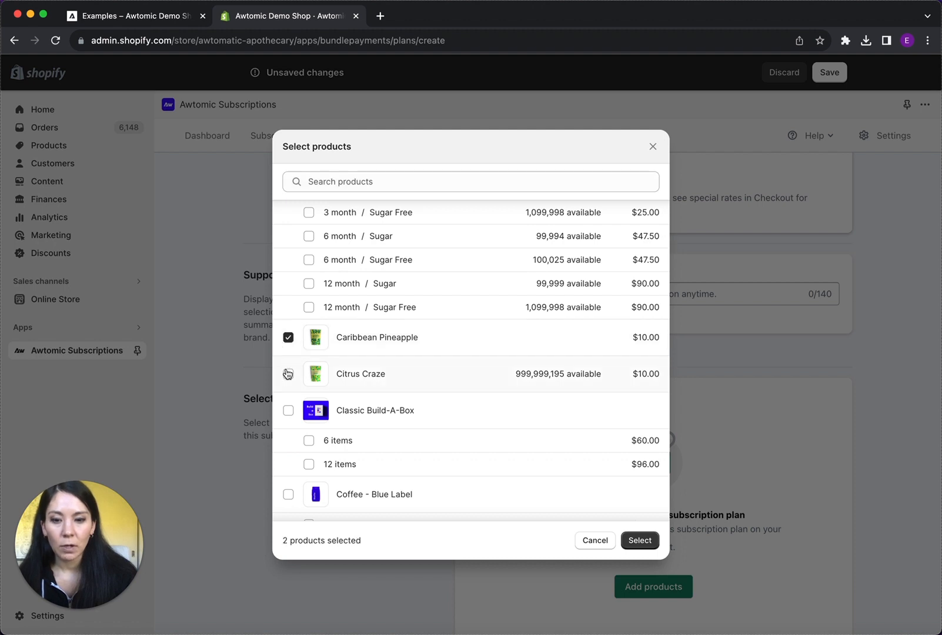
left_click(288, 374)
- Select Kiwi Camino and Mango Bliss in the product picker as well
scroll(317, 415, "down", 10)
scroll(318, 412, "down", 6)
scroll(317, 411, "up", 2)
scroll(319, 413, "down", 3)
scroll(318, 412, "down", 9)
scroll(318, 412, "down", 12)
scroll(318, 413, "down", 5)
left_click(288, 461)
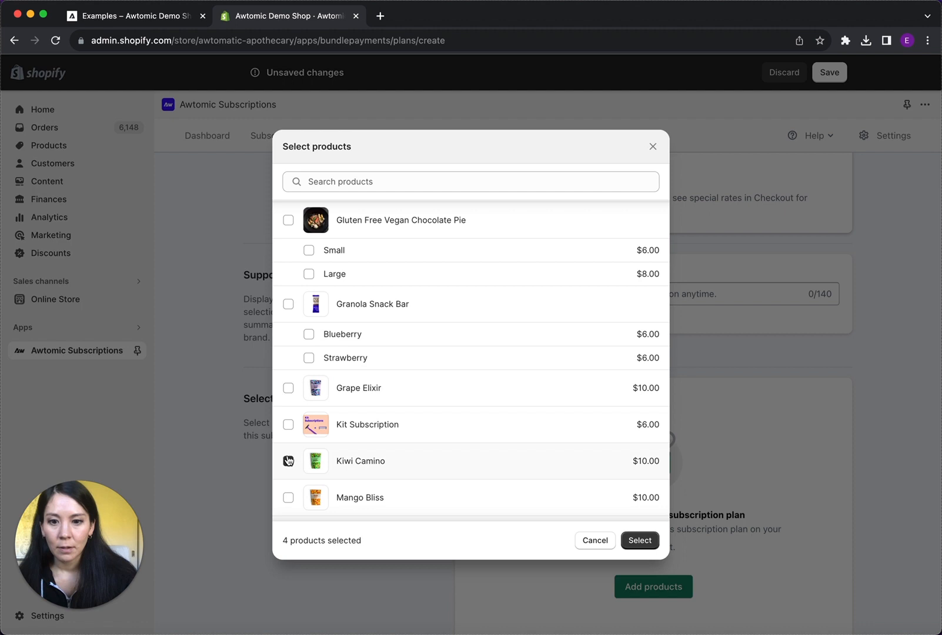
left_click(288, 499)
- Select Pumpkin Spice, Raspberry Bliss and Grape Elixir in the product picker
scroll(330, 487, "down", 9)
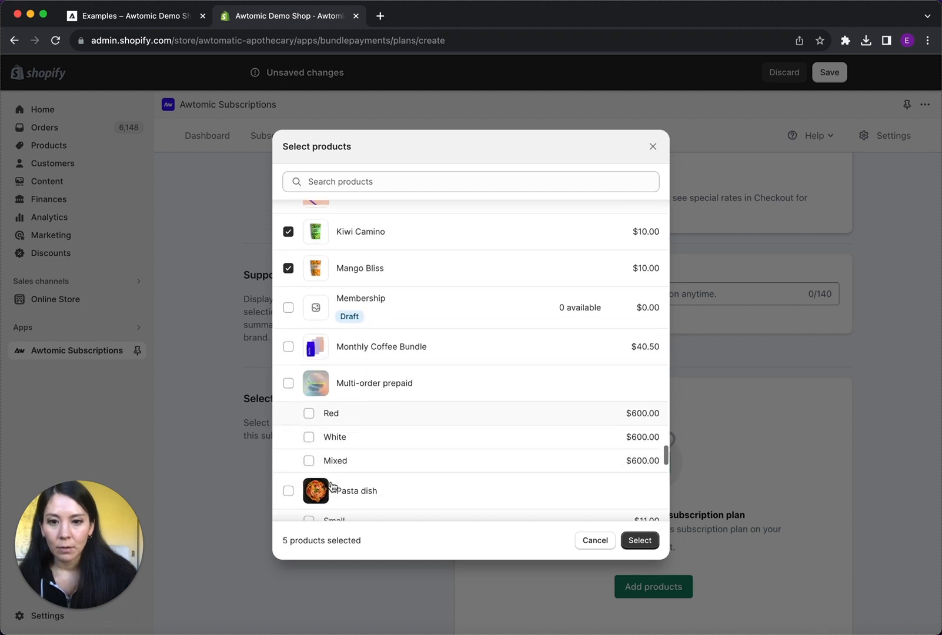
scroll(333, 487, "down", 6)
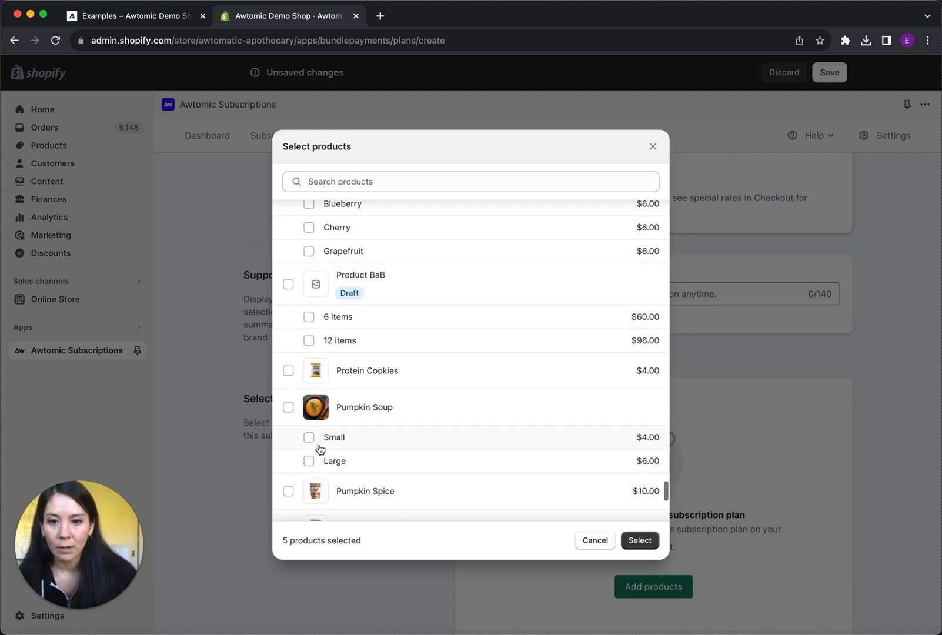
left_click(288, 419)
scroll(336, 448, "down", 3)
scroll(336, 448, "up", 7)
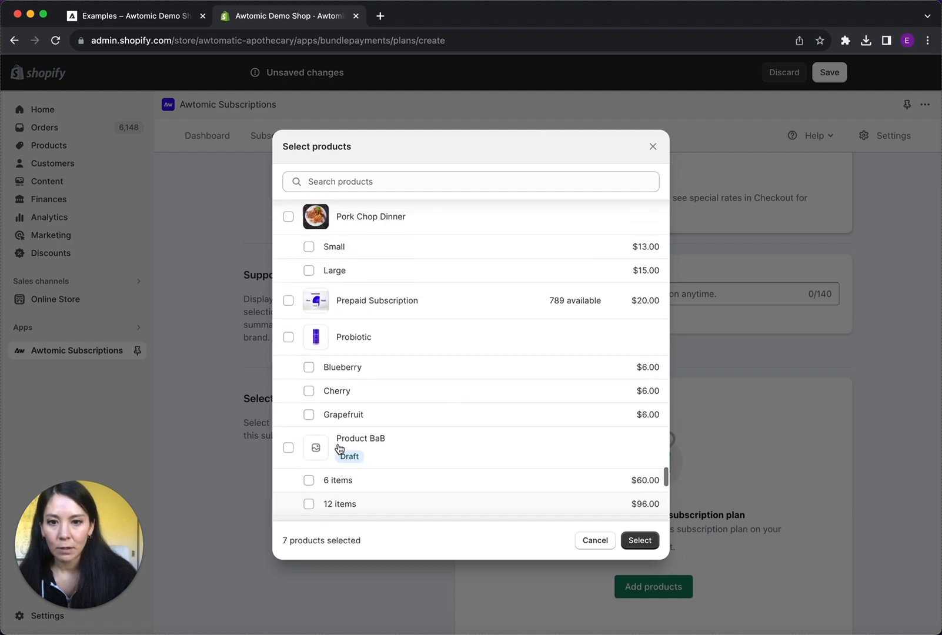
scroll(339, 449, "up", 10)
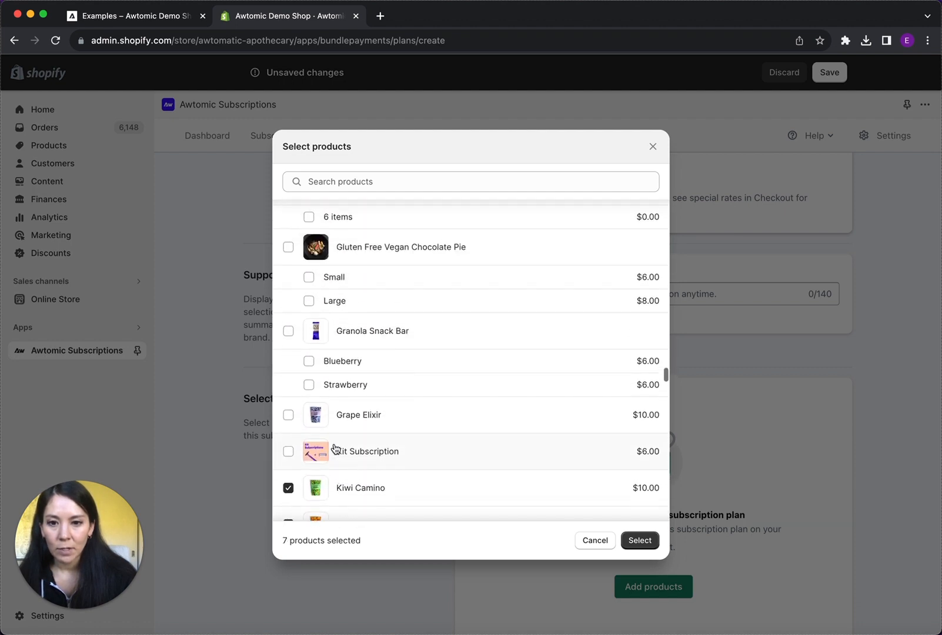
left_click(288, 415)
- Add the selected products to the subscription plan and save the plan
scroll(317, 385, "up", 10)
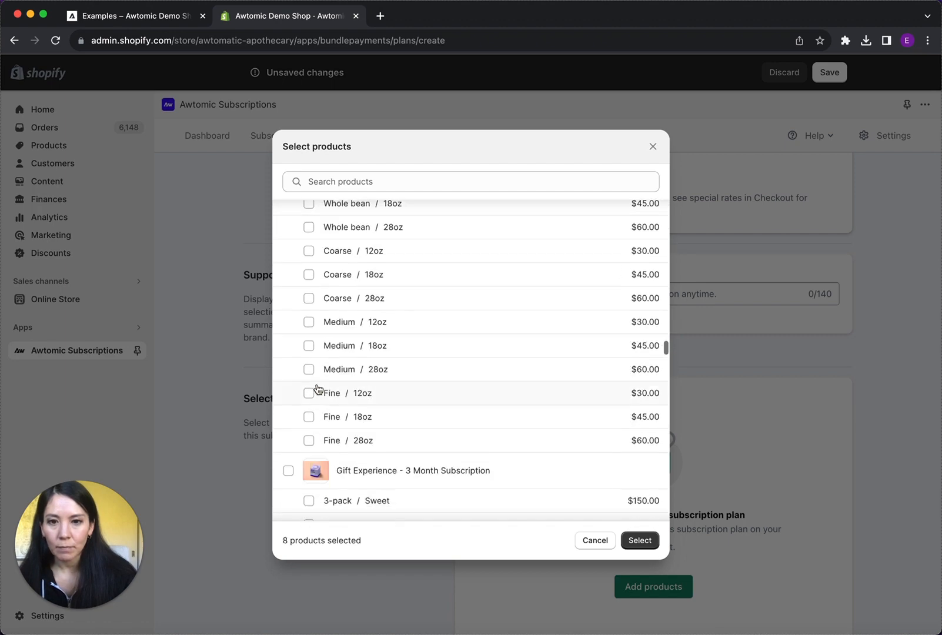
scroll(318, 389, "up", 15)
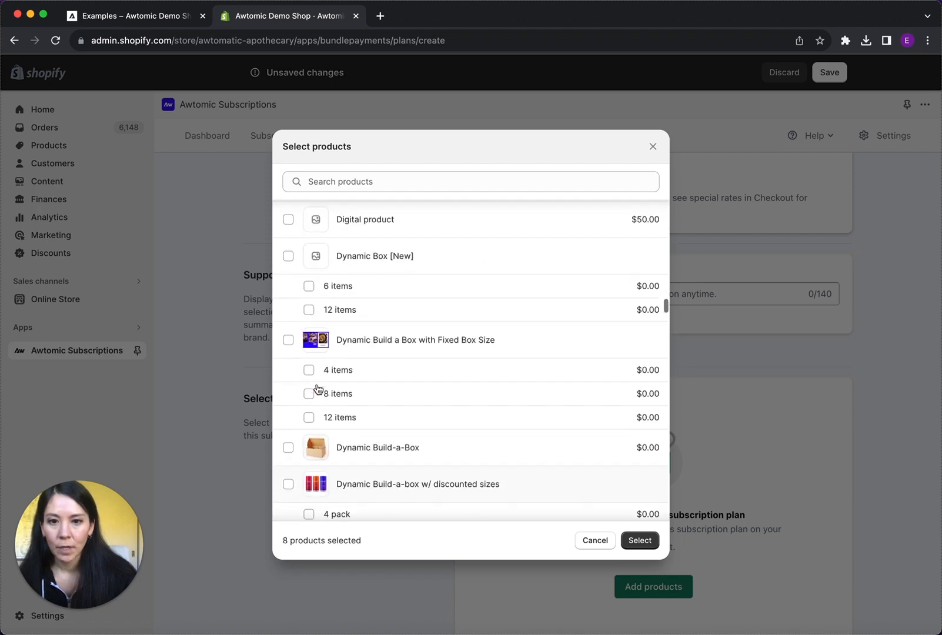
scroll(318, 390, "up", 5)
left_click(639, 541)
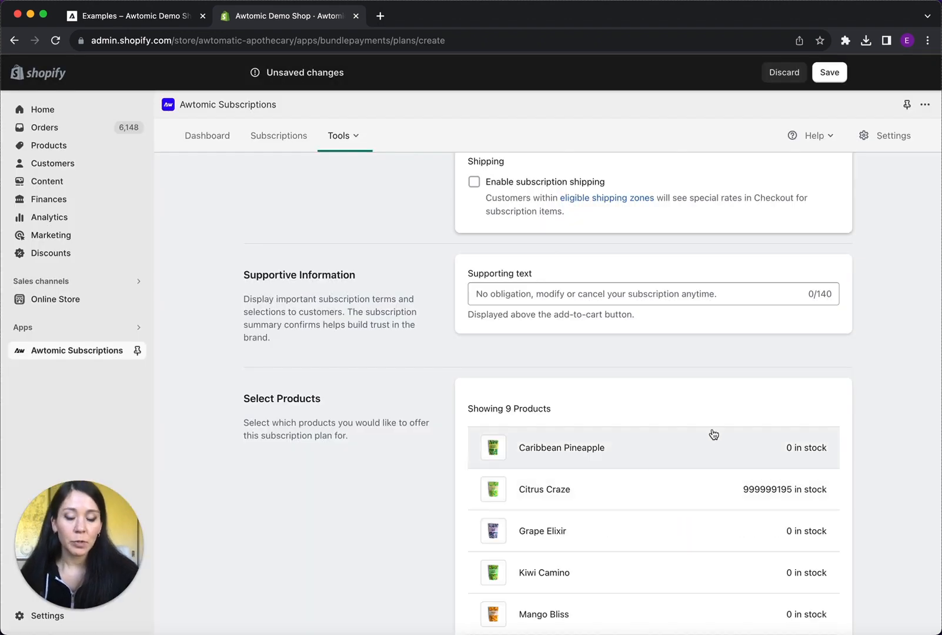
left_click(828, 73)
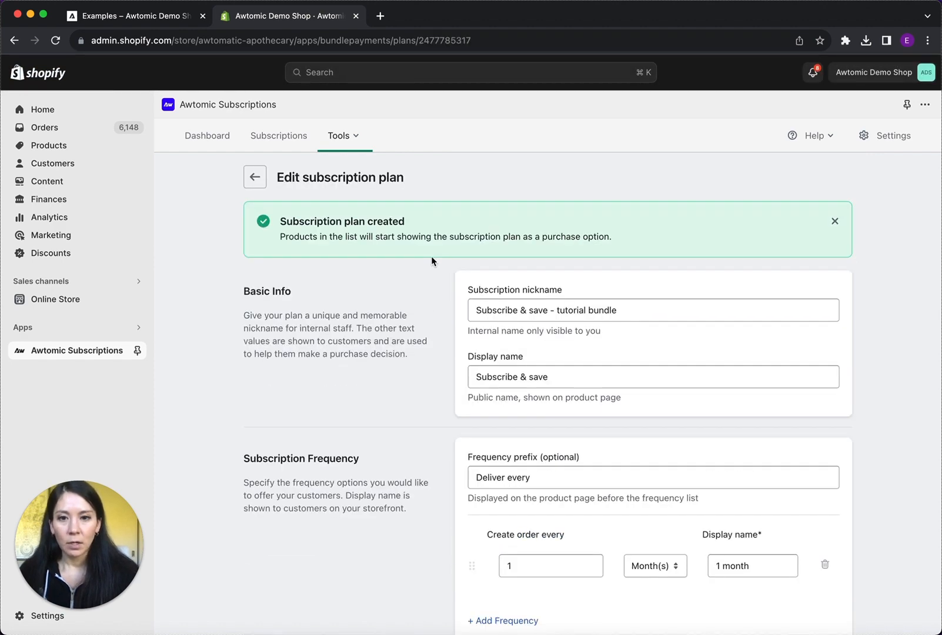
- Go to the bundles list and open the Tutorial Build-a-box bundle for editing
left_click(355, 137)
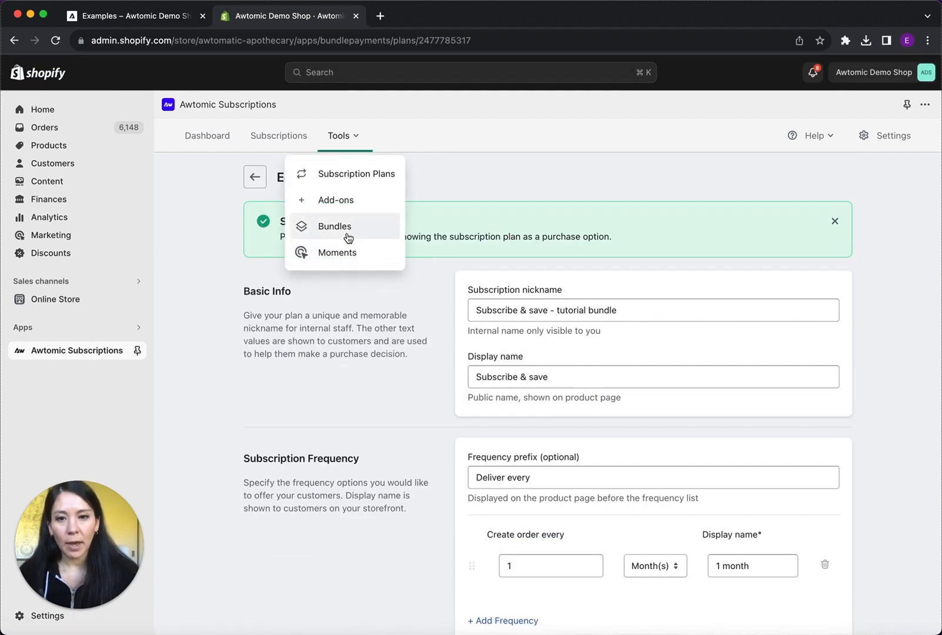
left_click(348, 235)
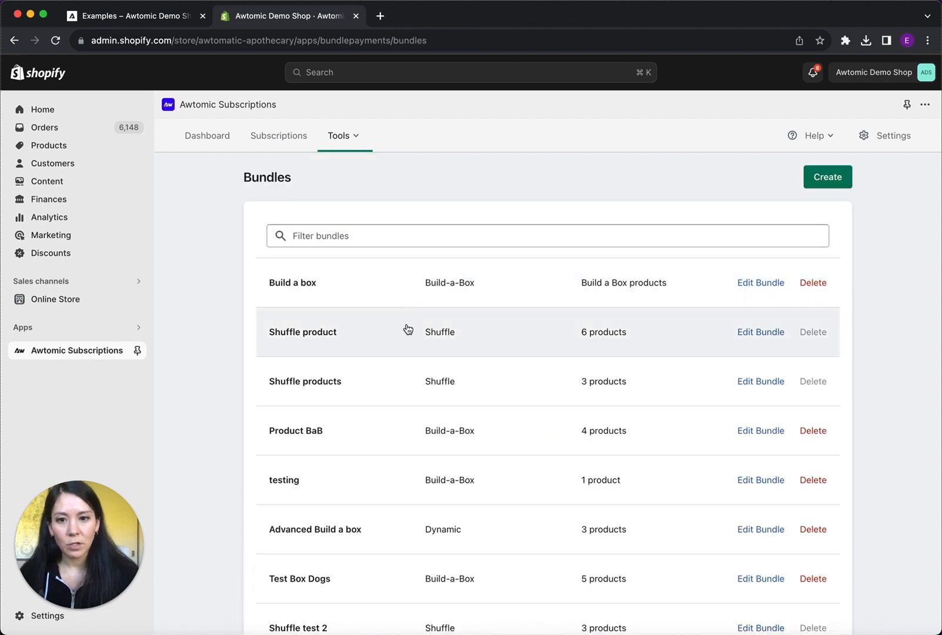
scroll(405, 328, "down", 10)
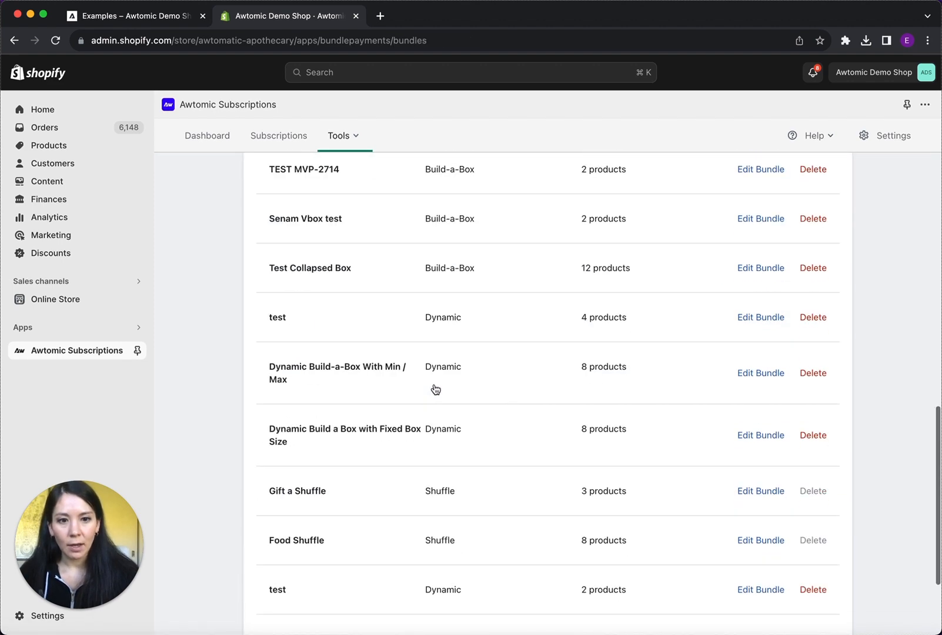
scroll(436, 389, "down", 5)
left_click(337, 553)
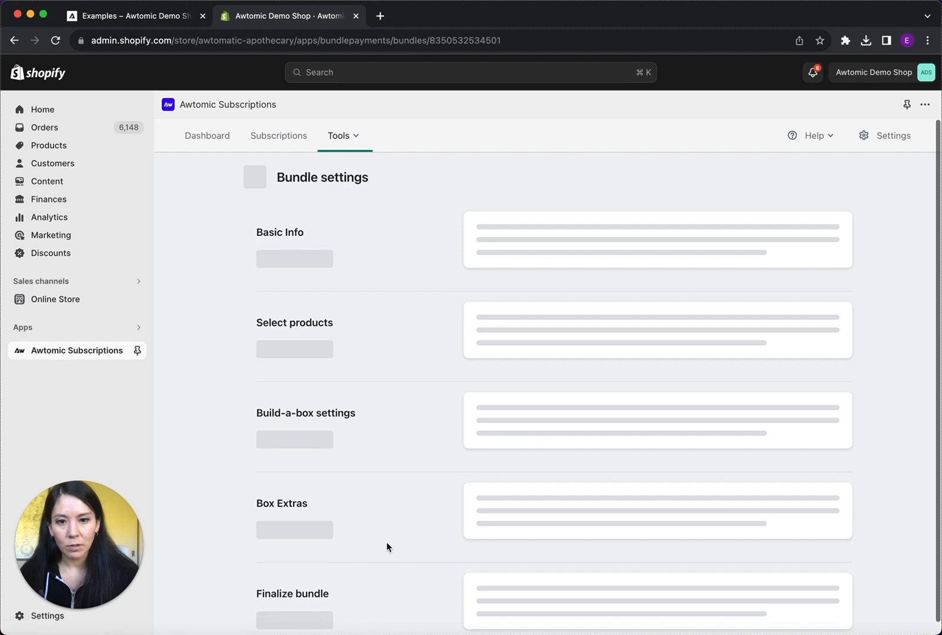
- Expand the option to modify the bundle product page in the Finalize section and open the bundle product for editing
scroll(601, 504, "down", 2)
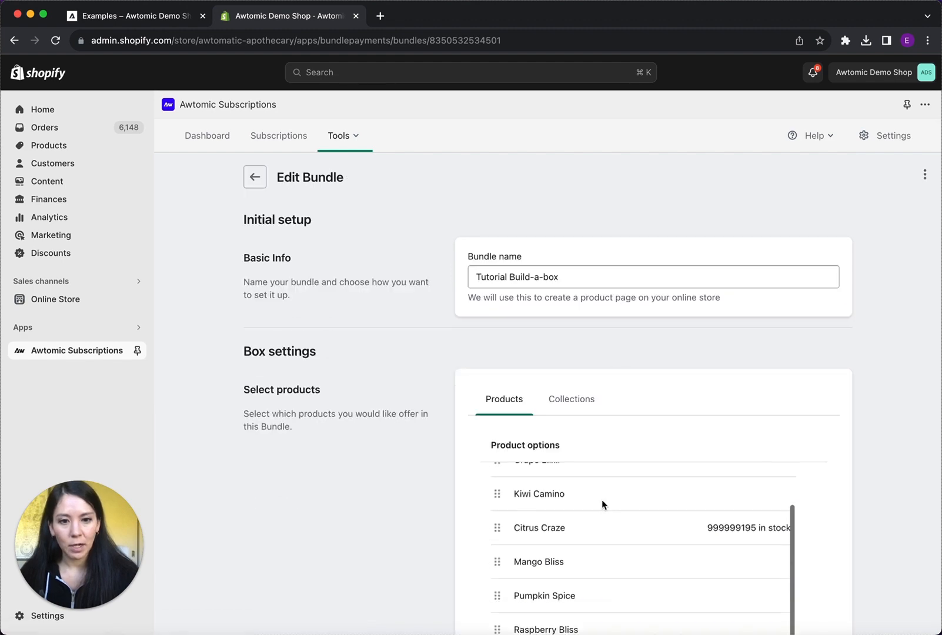
scroll(427, 556, "down", 15)
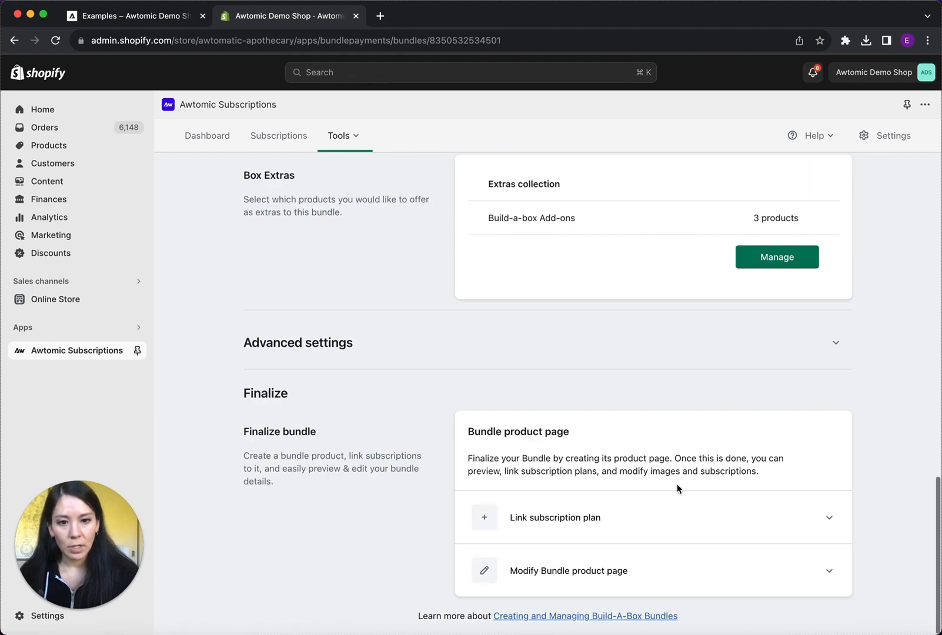
left_click(673, 567)
scroll(668, 568, "down", 2)
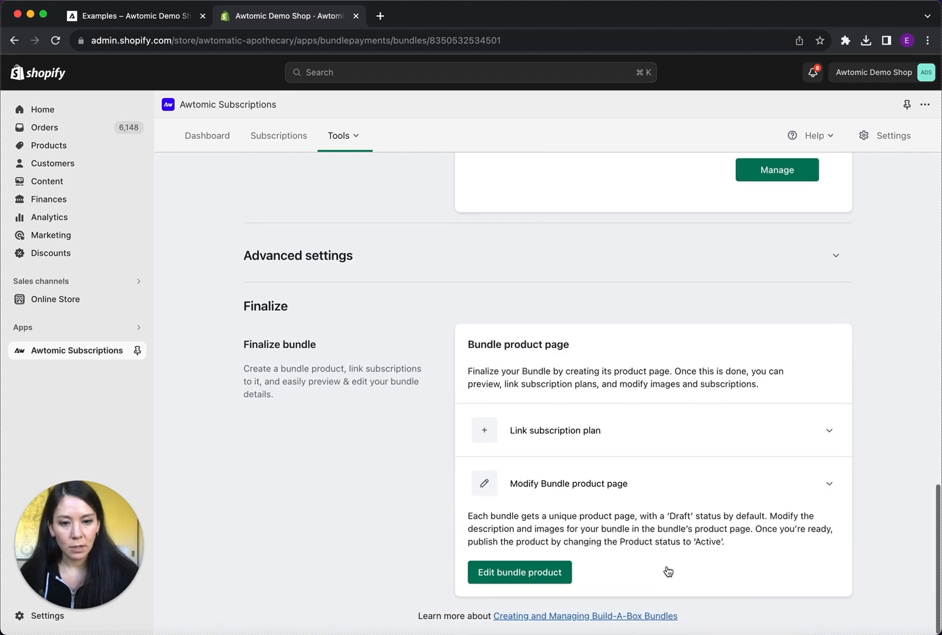
left_click(520, 572)
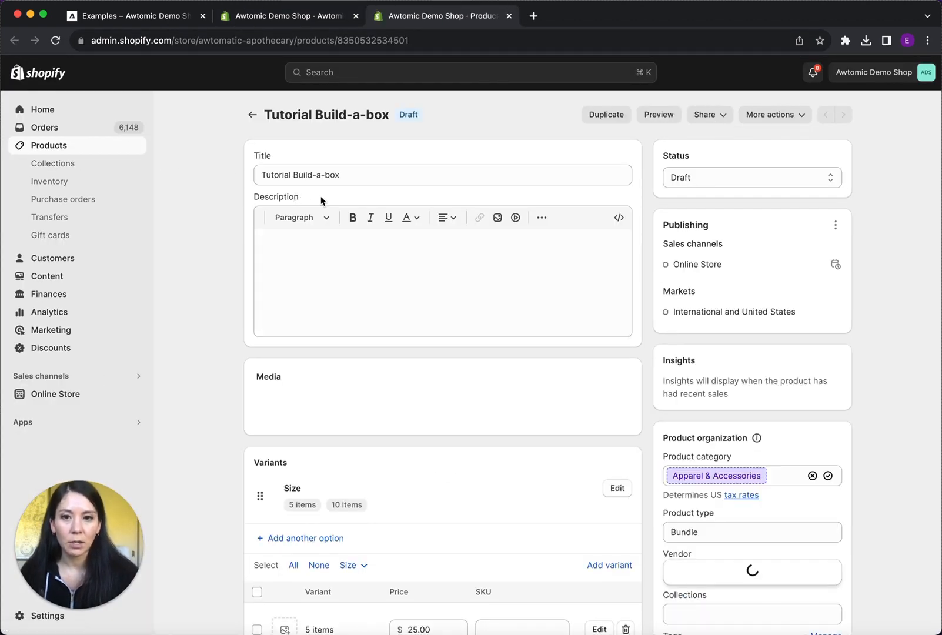
- Review the bundle product's description, media, variants, purchase options and product organization
scroll(513, 507, "down", 1)
scroll(513, 504, "up", 1)
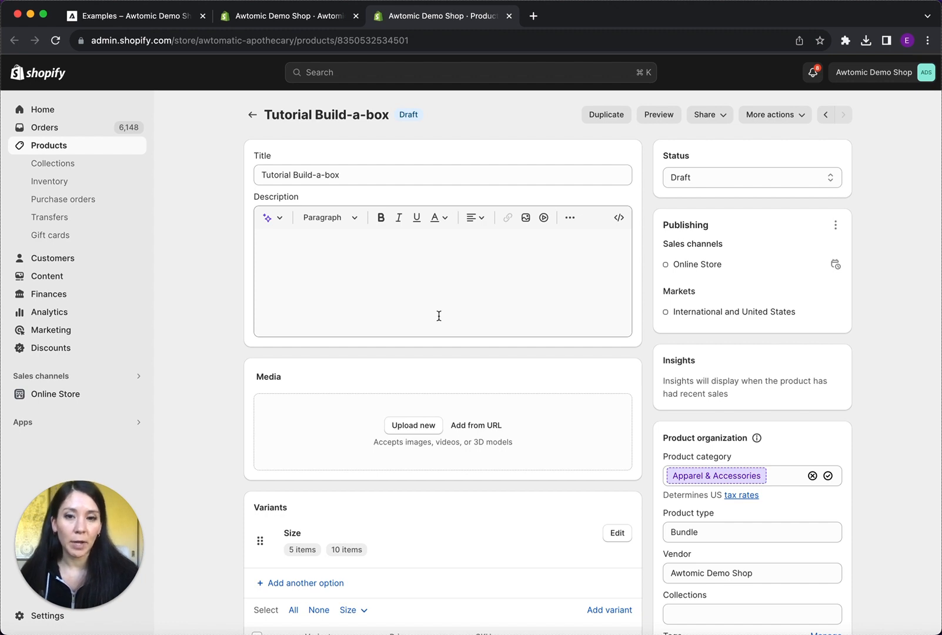
left_click(416, 302)
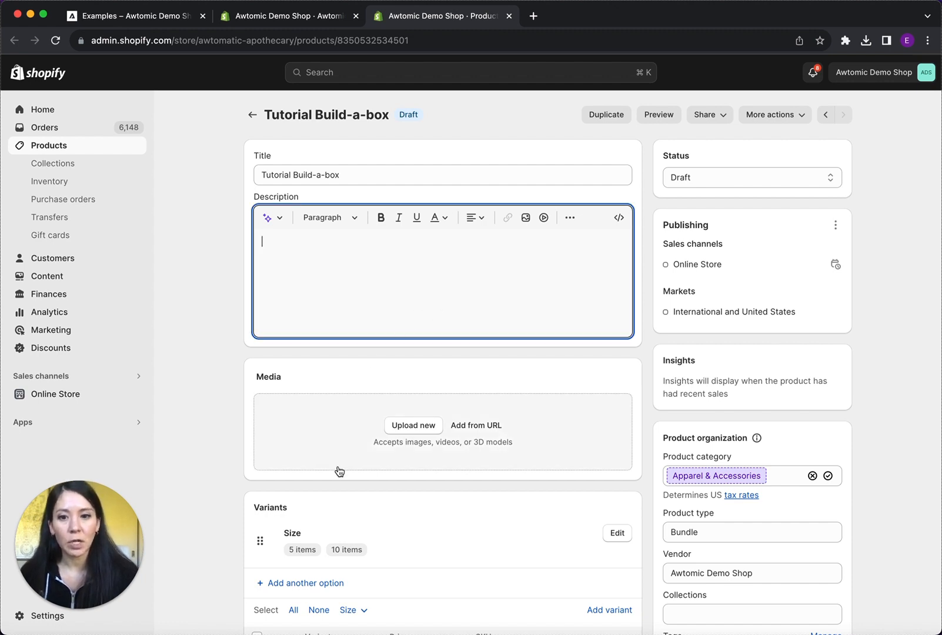
scroll(400, 482, "down", 4)
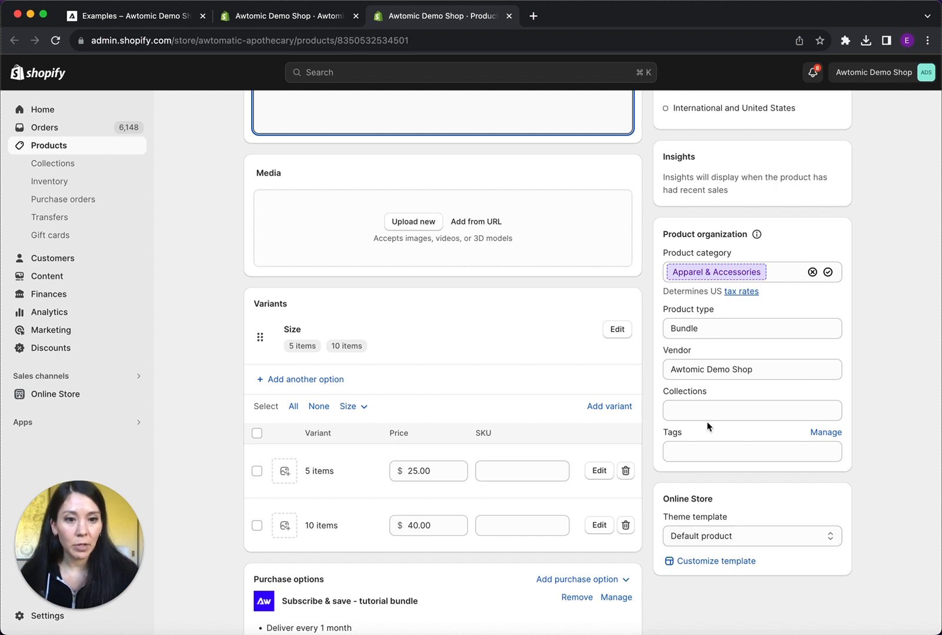
scroll(707, 423, "up", 2)
scroll(679, 447, "up", 5)
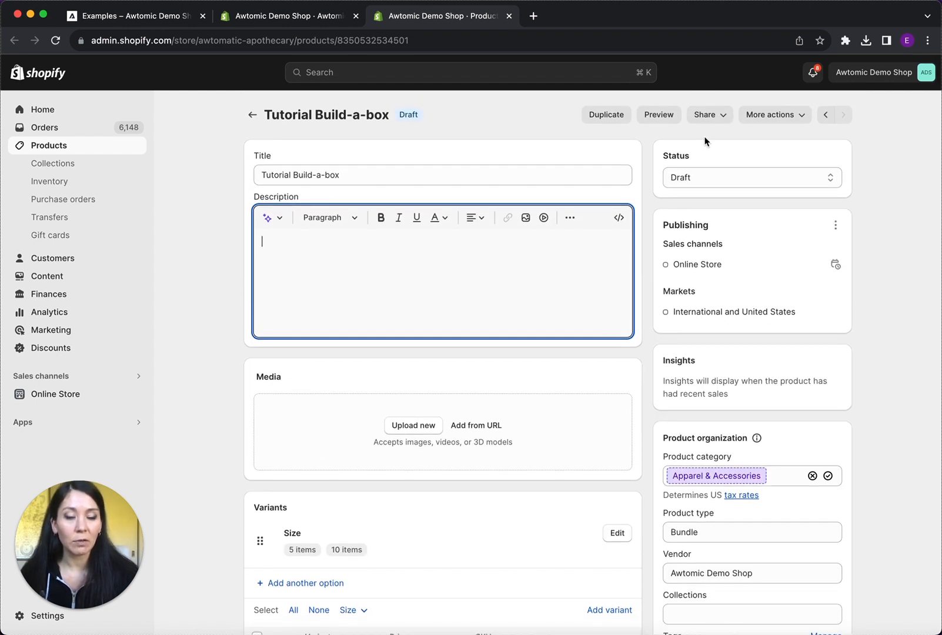
- Set the Tutorial Build-a-box product's status to Active and save the product
left_click(730, 180)
left_click(728, 170)
left_click(830, 72)
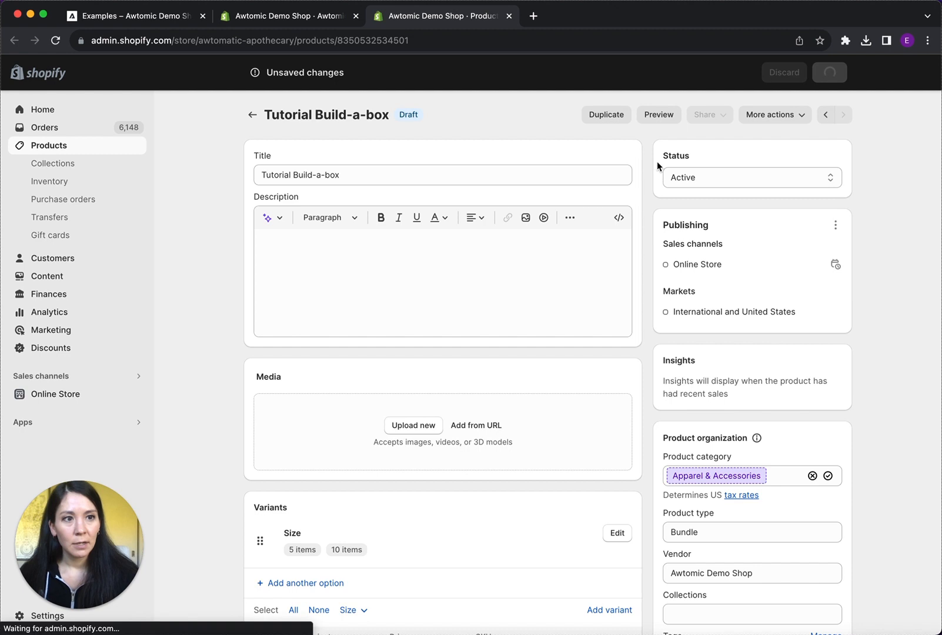
- Preview the product in the storefront and choose the 5 items size with the Subscribe & save option
left_click(668, 120)
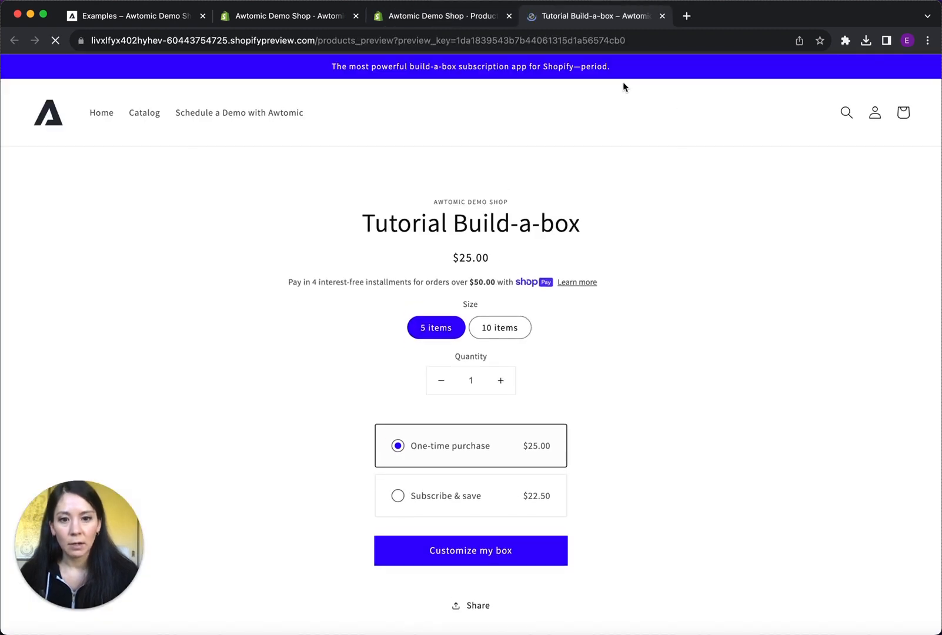
scroll(609, 341, "down", 2)
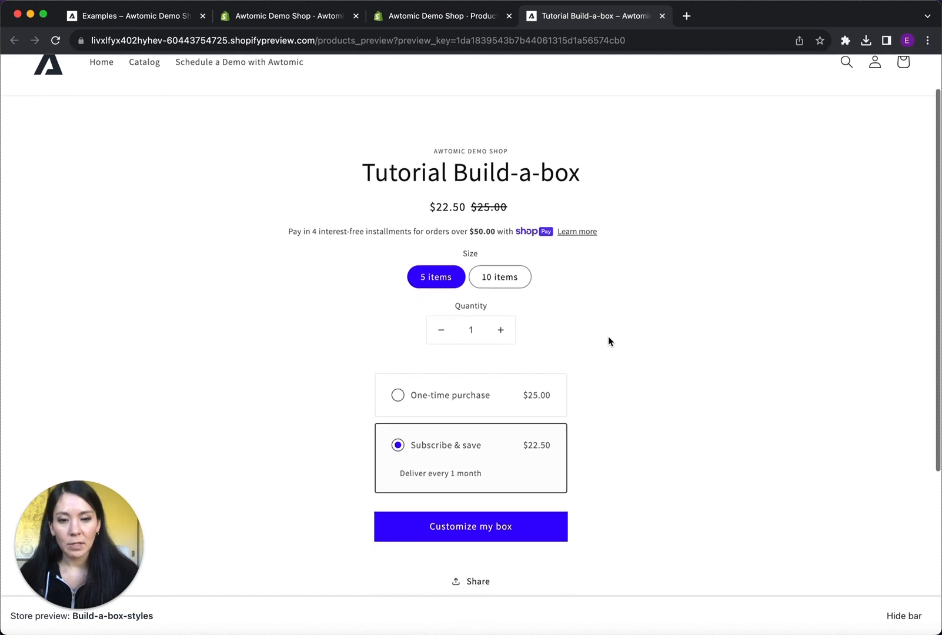
left_click(491, 280)
left_click(430, 274)
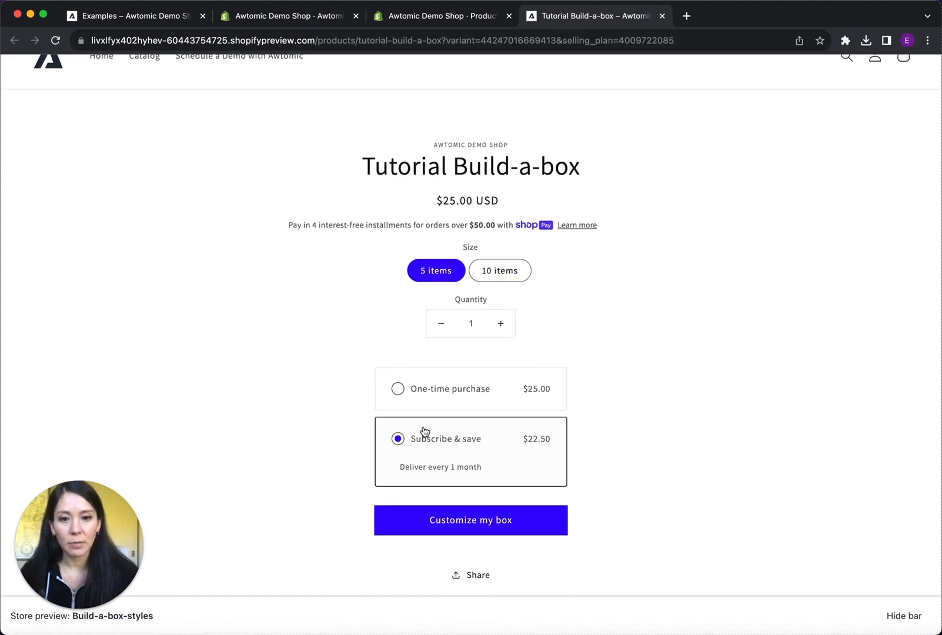
left_click(444, 440)
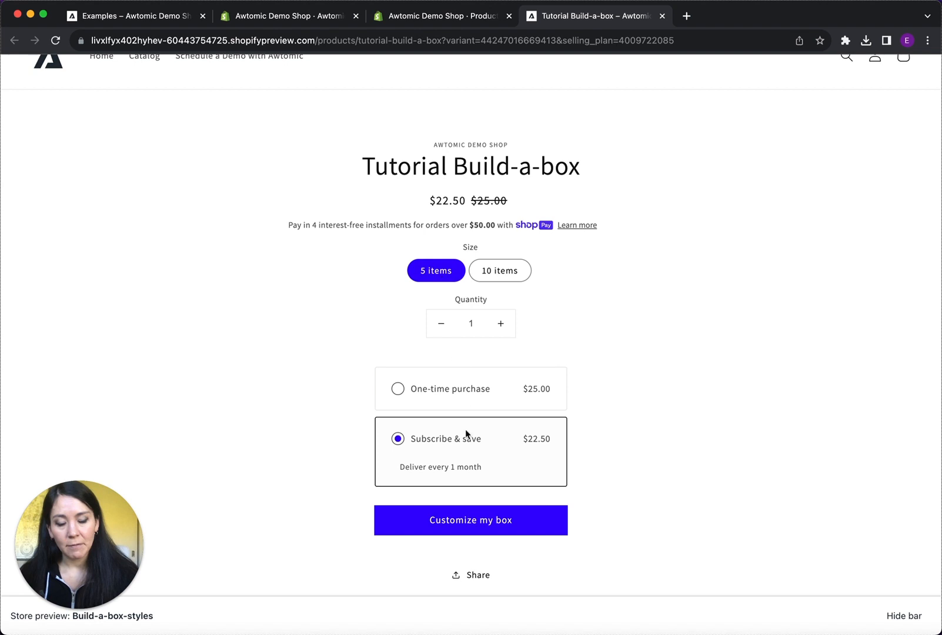
- Start customizing the box, view the Caribbean Pineapple product details and close them
left_click(463, 526)
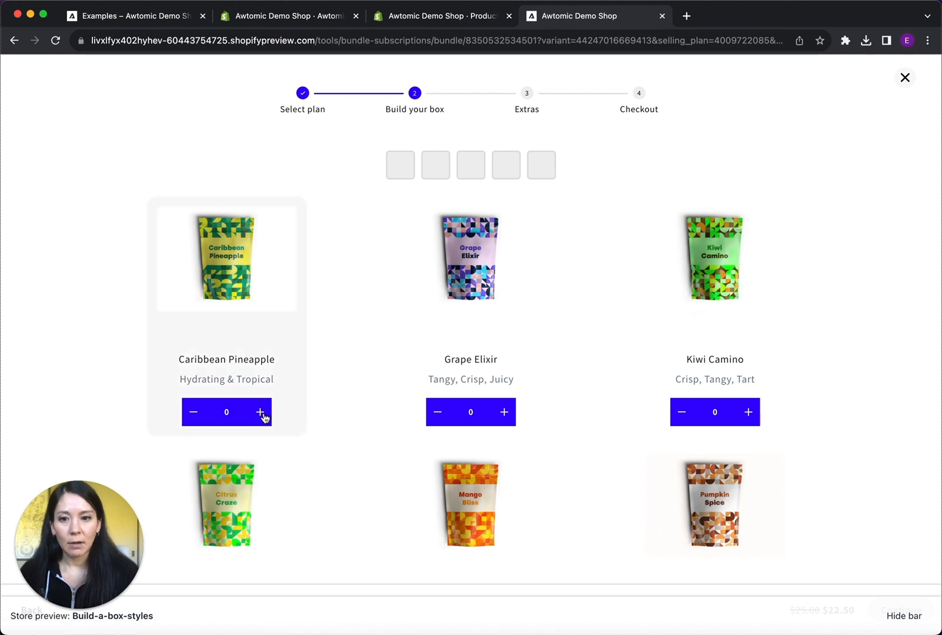
left_click(243, 300)
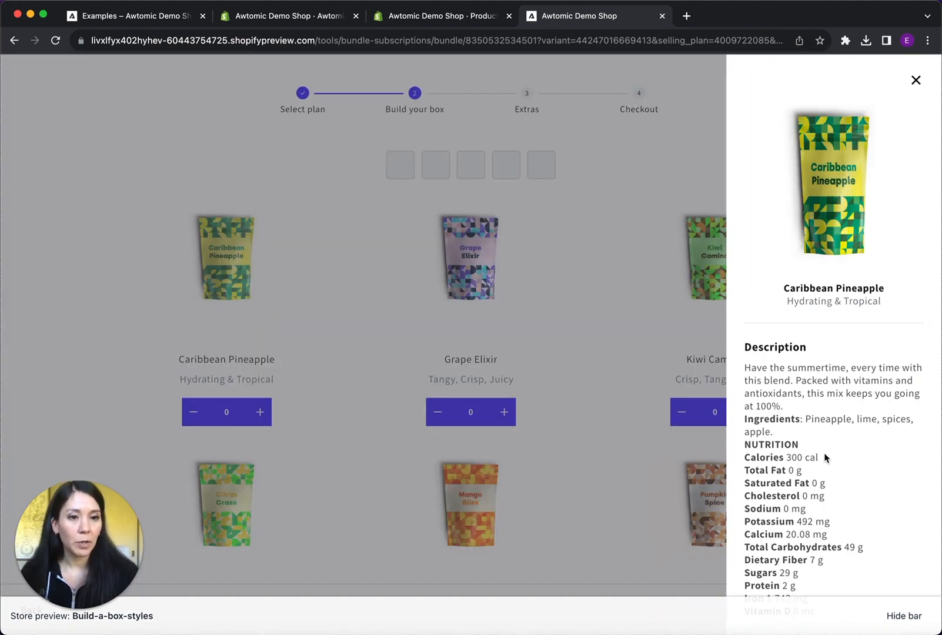
left_click(915, 80)
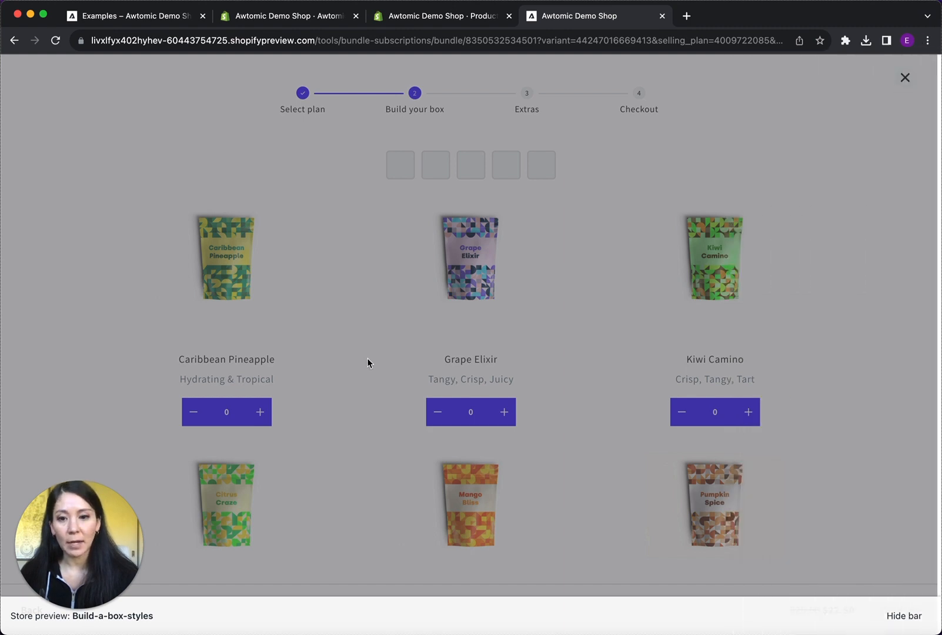
- Fill the box with one each of Caribbean Pineapple, Grape Elixir, Kiwi Camino, Mango Bliss and Pumpkin Spice, and continue to the extras
left_click(260, 413)
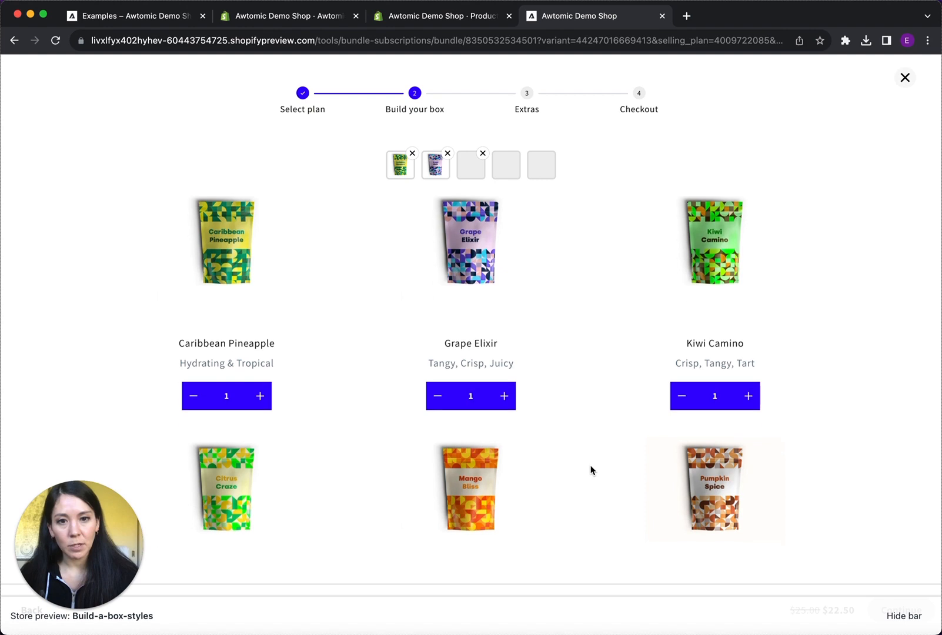
scroll(591, 471, "down", 3)
left_click(504, 464)
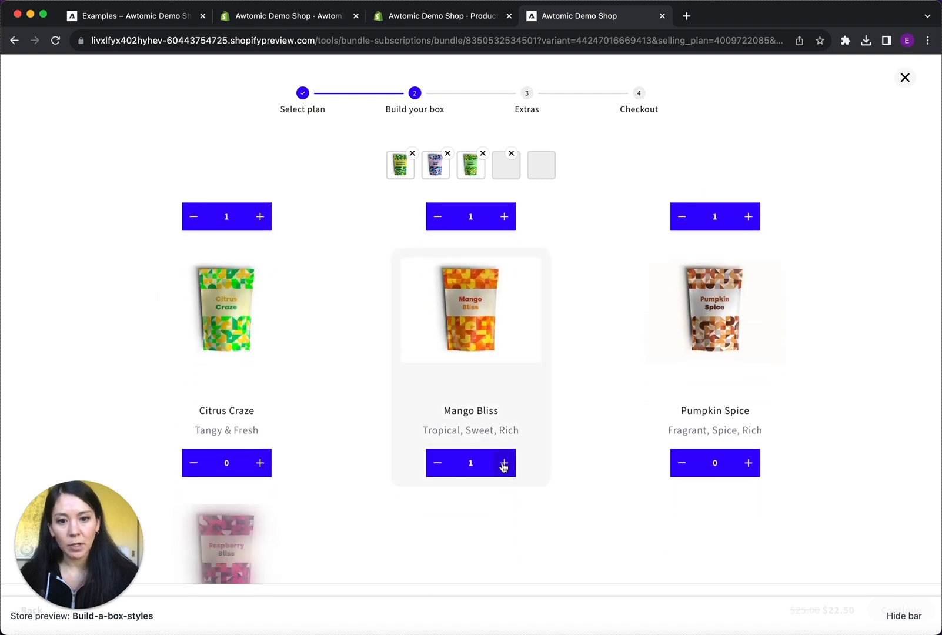
left_click(748, 465)
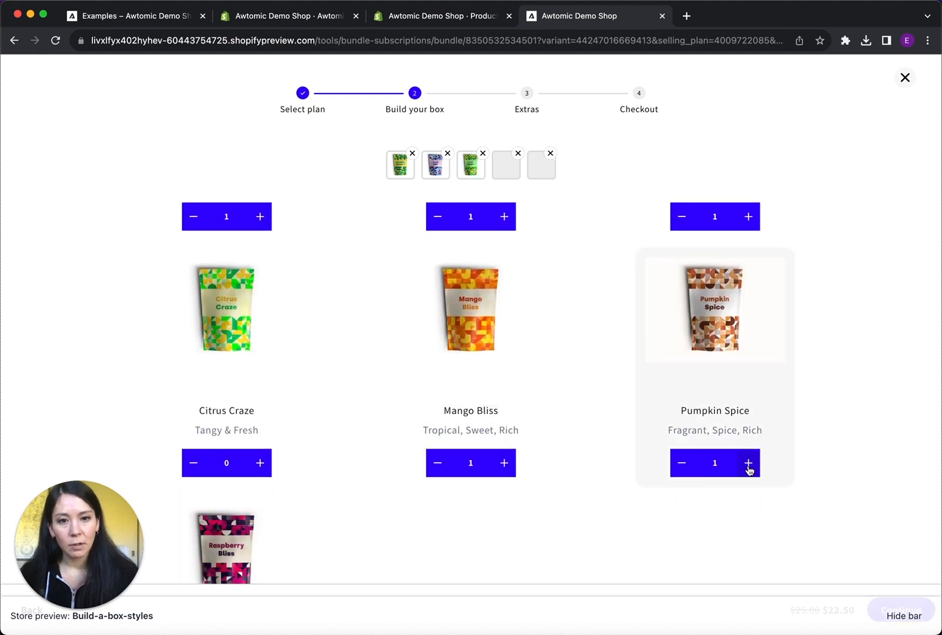
left_click(891, 621)
left_click(891, 614)
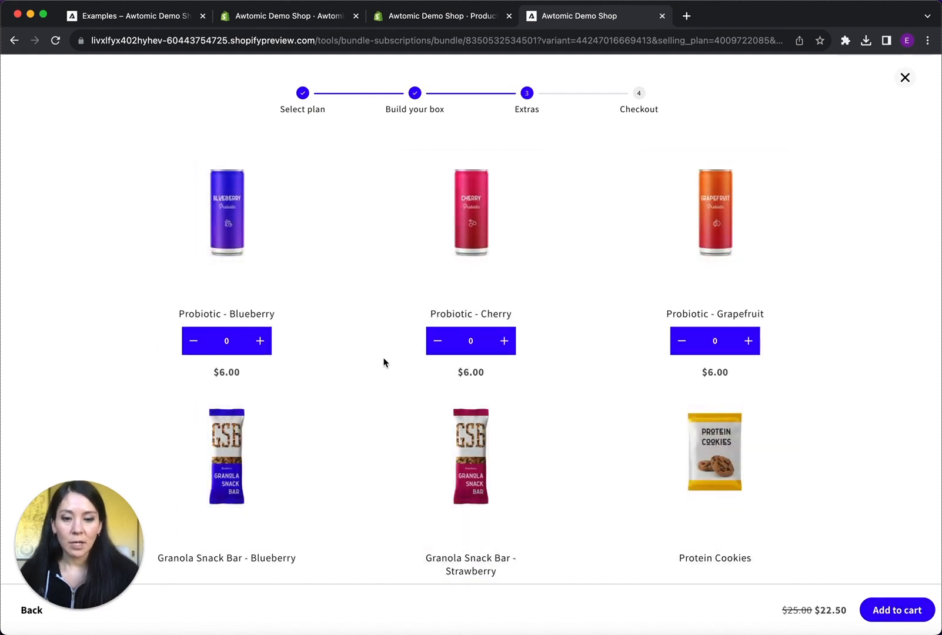
- Add one Granola Snack Bar - Blueberry as an extra and add the box to the cart
scroll(290, 418, "down", 2)
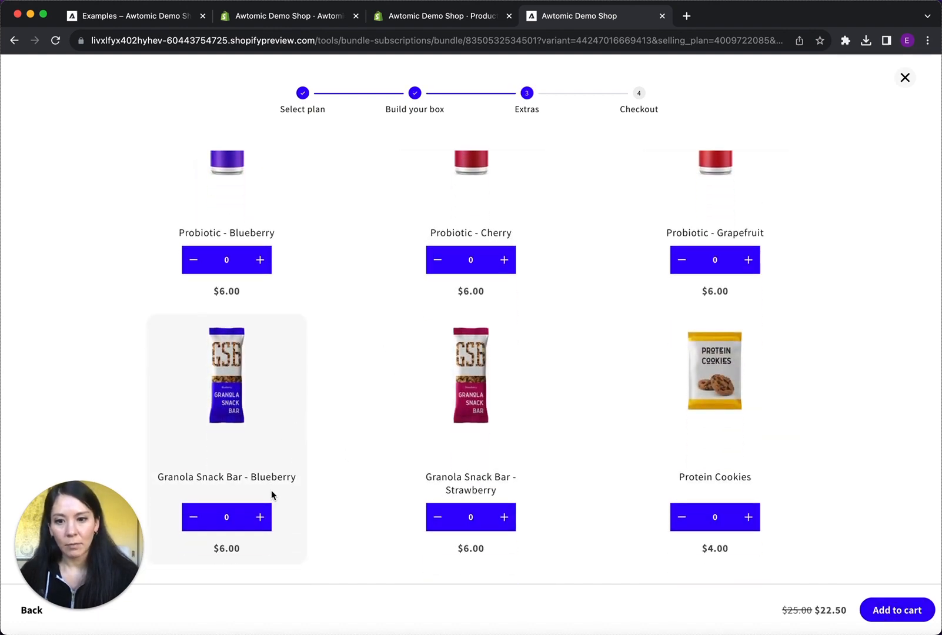
left_click(260, 517)
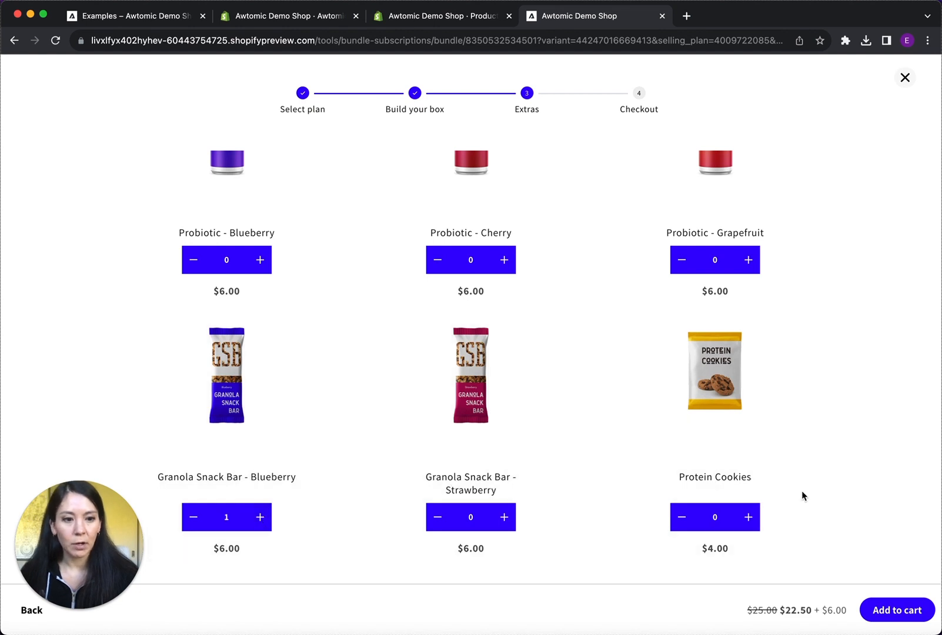
left_click(877, 609)
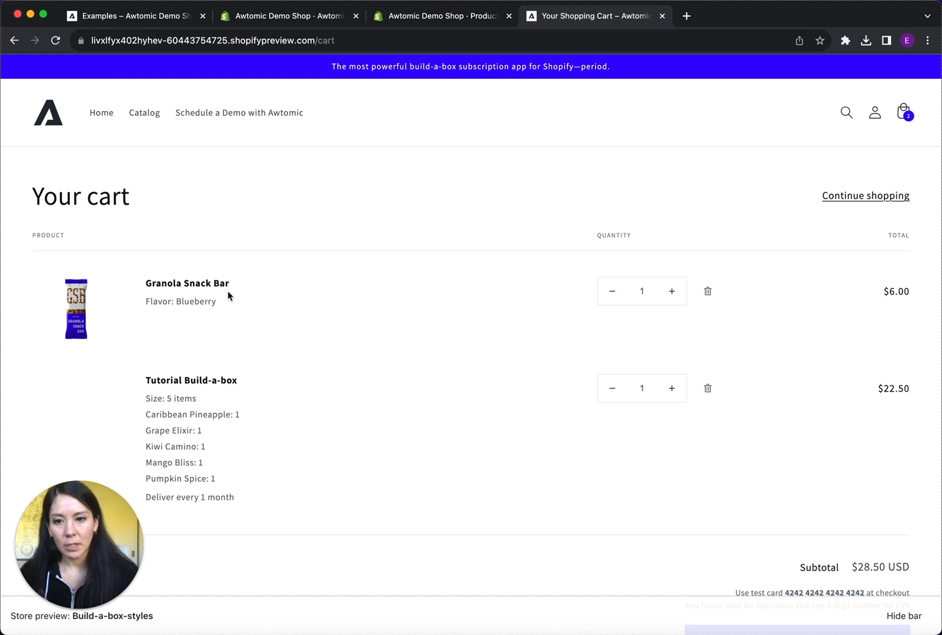
- Try to check out the cart with the box and the extra, and return to the store preview
left_click(906, 616)
scroll(848, 554, "down", 3)
left_click(827, 503)
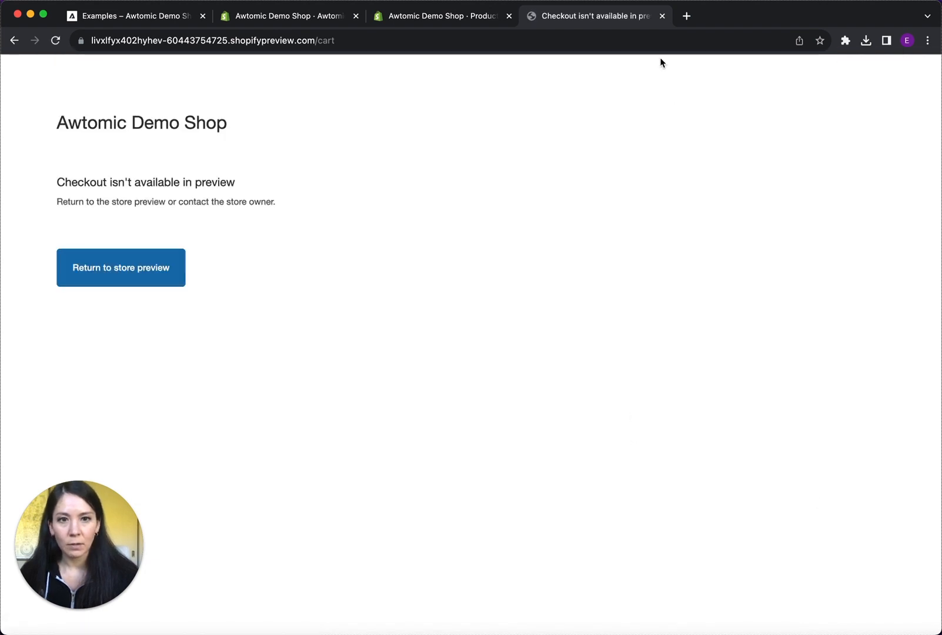
left_click(181, 272)
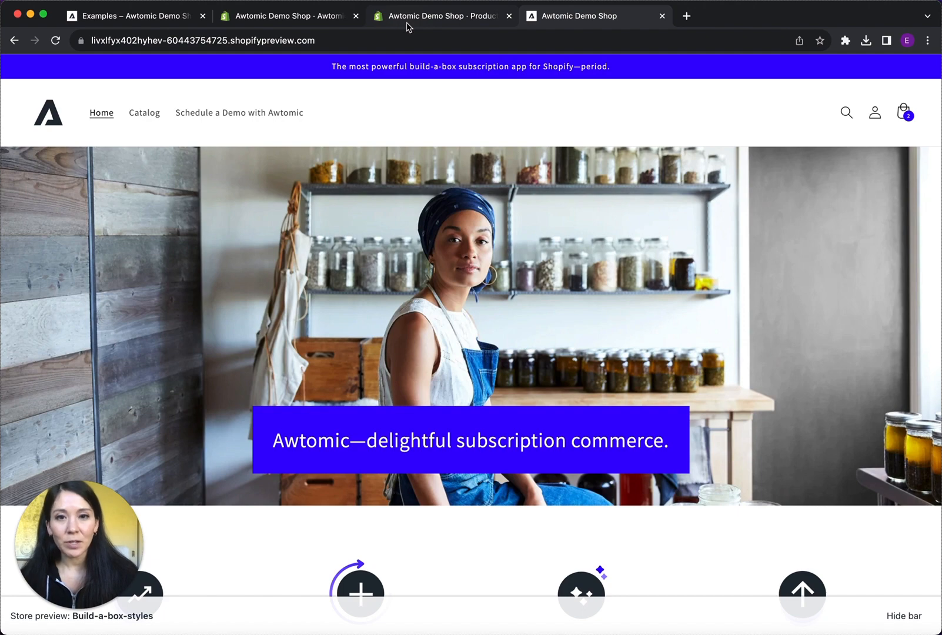
- Return to the bundle's settings in Awtomic Subscriptions in the Shopify admin and review them from the beginning
left_click(327, 27)
scroll(379, 250, "up", 20)
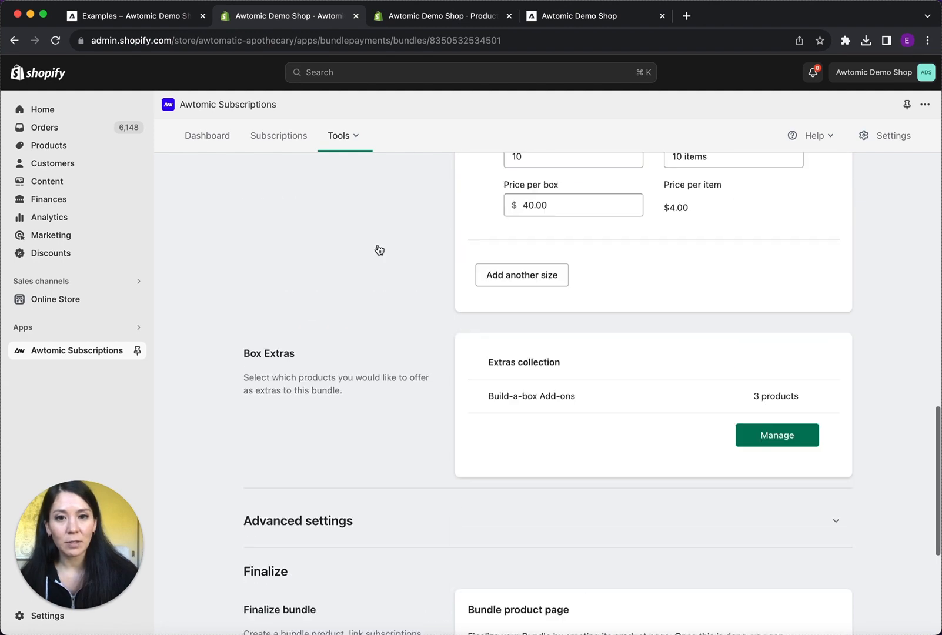